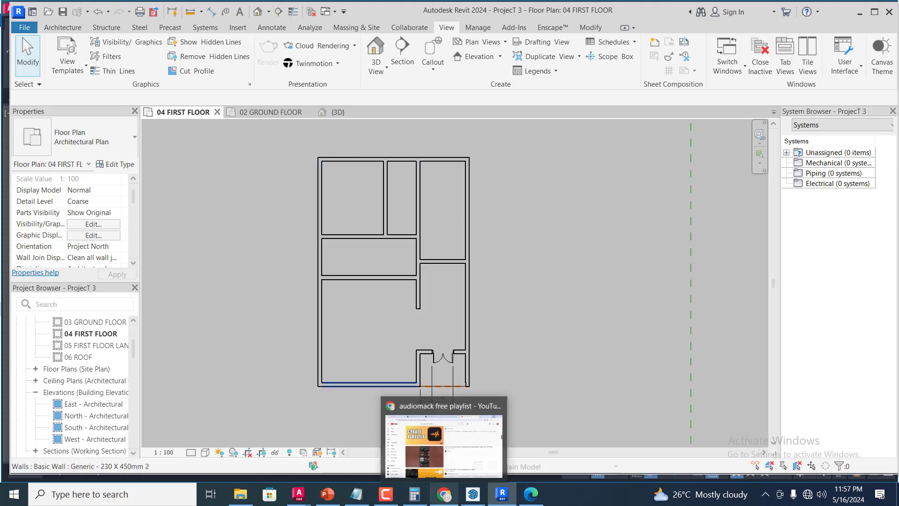
- Switch to AutoCAD and examine the walls and openings of both floor plans in engr ugo dxf.dxf
{"action": "mouse_move", "coordinate": [295, 494]}
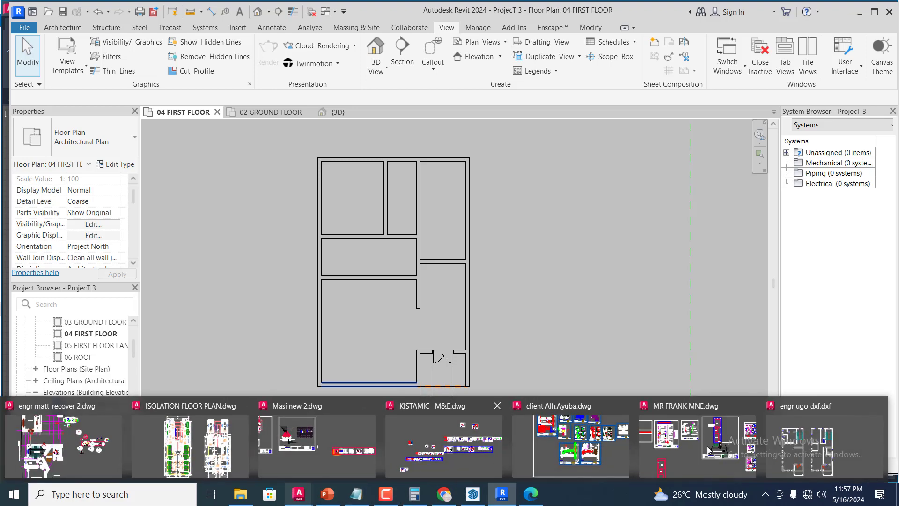
{"action": "left_click", "coordinate": [791, 440]}
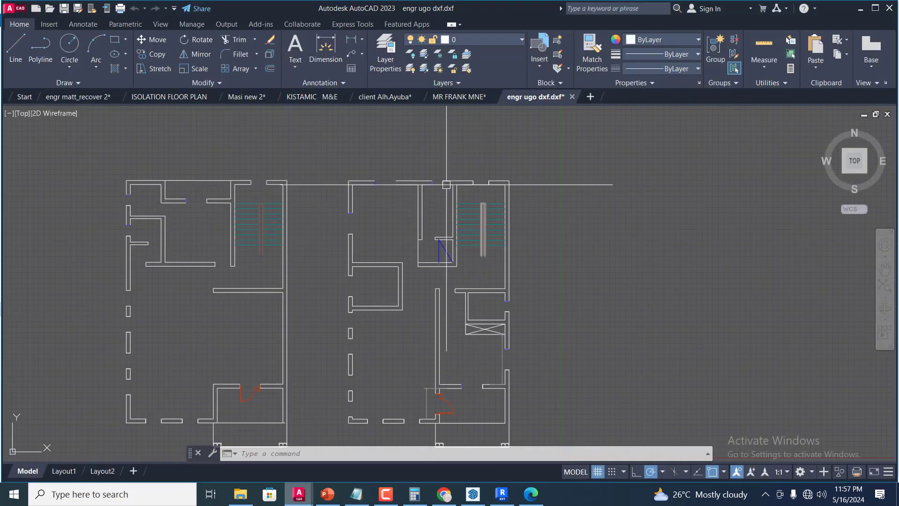
{"action": "scroll", "coordinate": [440, 184], "scroll_direction": "up", "scroll_amount": 2}
{"action": "scroll", "coordinate": [350, 195], "scroll_direction": "down", "scroll_amount": 3}
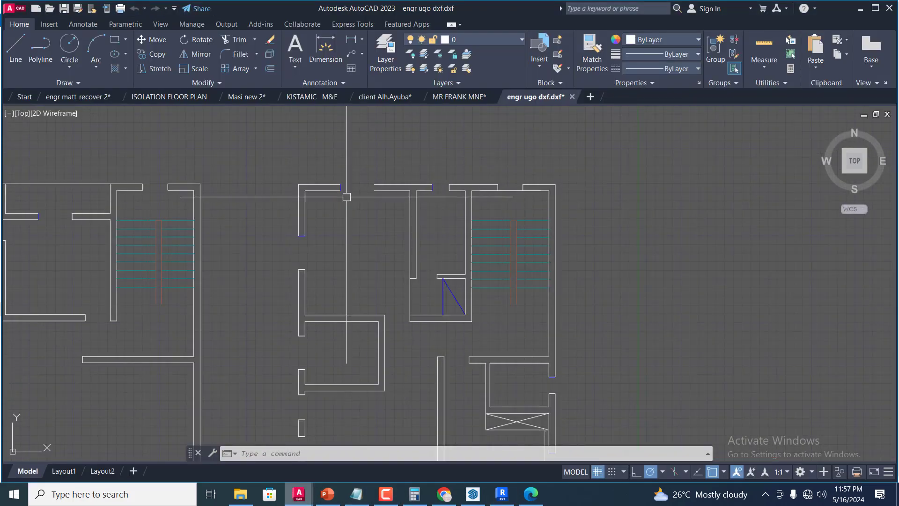
{"action": "scroll", "coordinate": [343, 266], "scroll_direction": "down", "scroll_amount": 1}
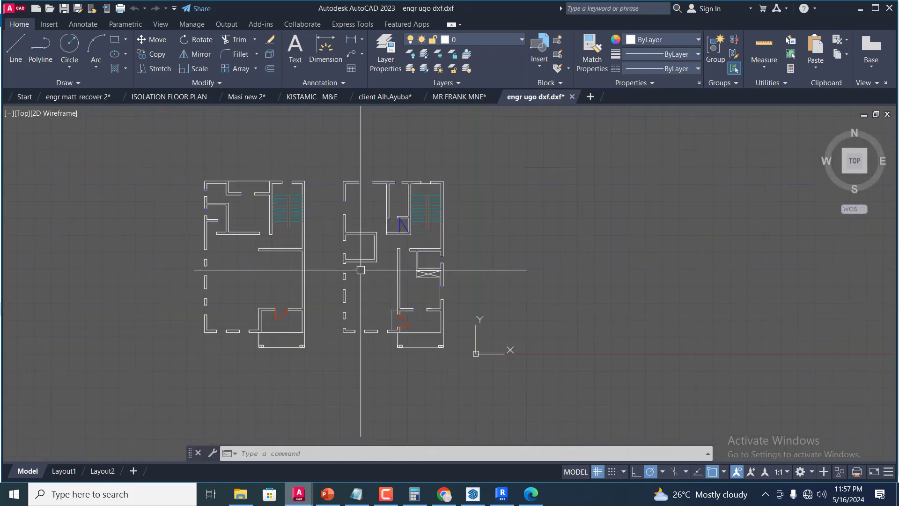
{"action": "scroll", "coordinate": [343, 277], "scroll_direction": "up", "scroll_amount": 4}
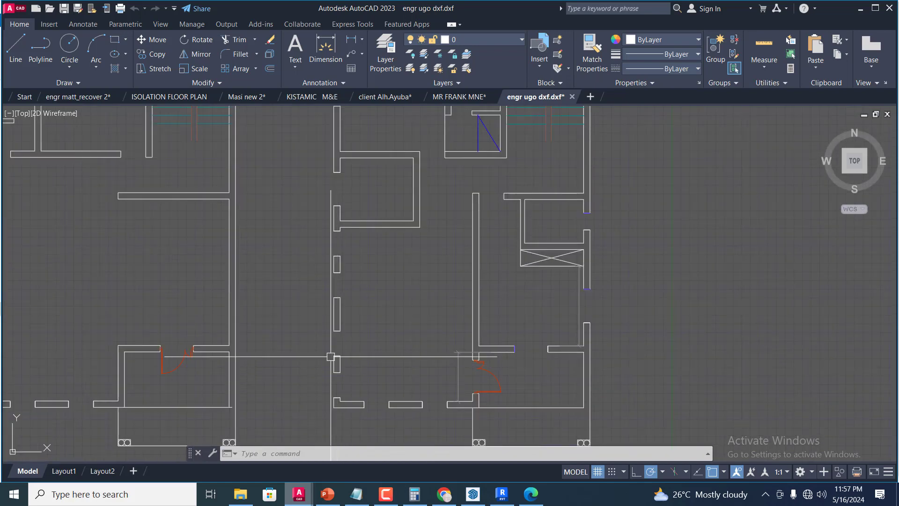
{"action": "scroll", "coordinate": [335, 315], "scroll_direction": "down", "scroll_amount": 3}
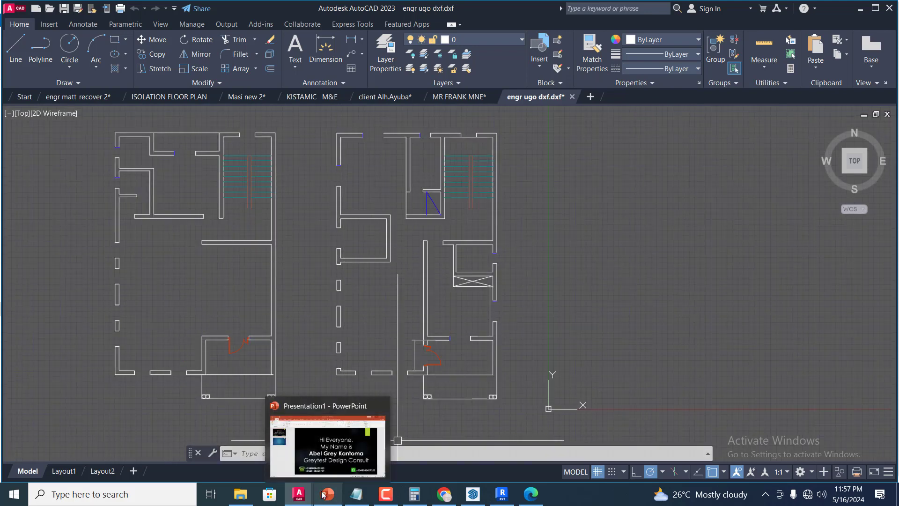
- Switch back to Revit and place a 600 x 600mm 2 double casement window centred on the small middle room's north exterior wall in 04 FIRST FLOOR
{"action": "mouse_move", "coordinate": [305, 495]}
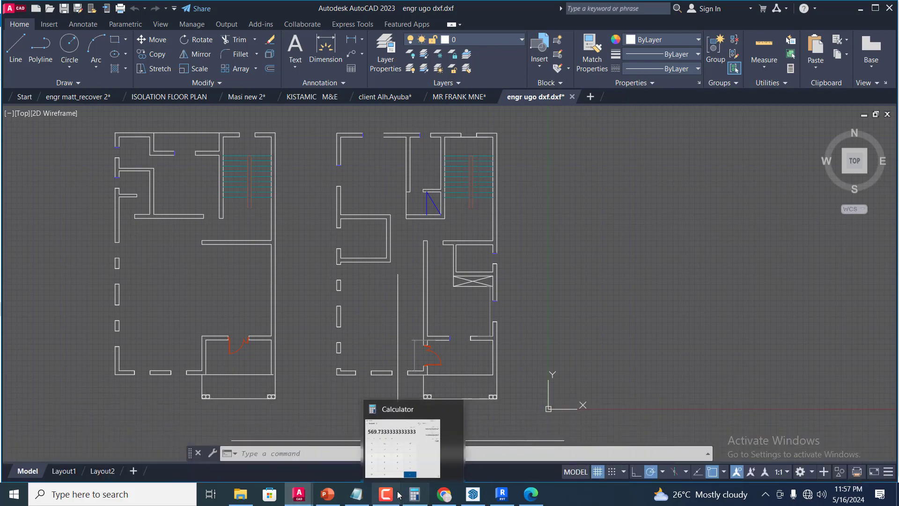
{"action": "left_click", "coordinate": [401, 465]}
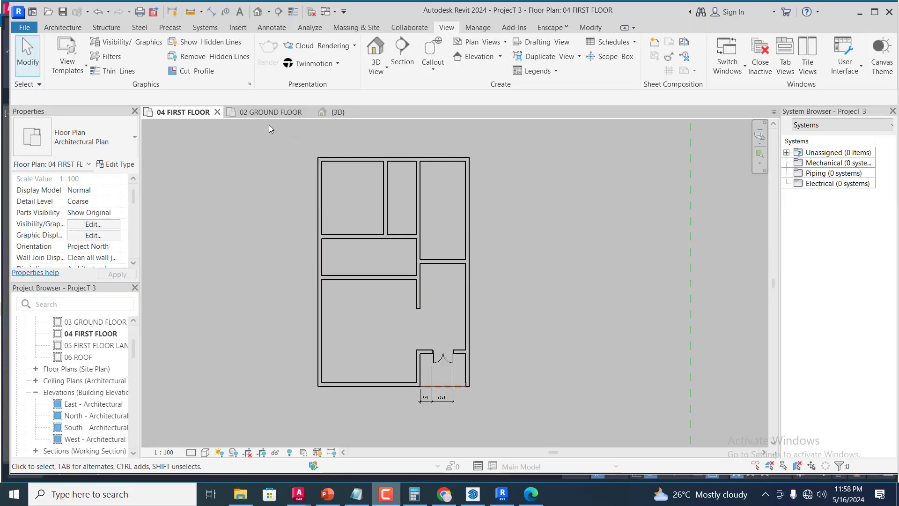
{"action": "left_click", "coordinate": [63, 28]}
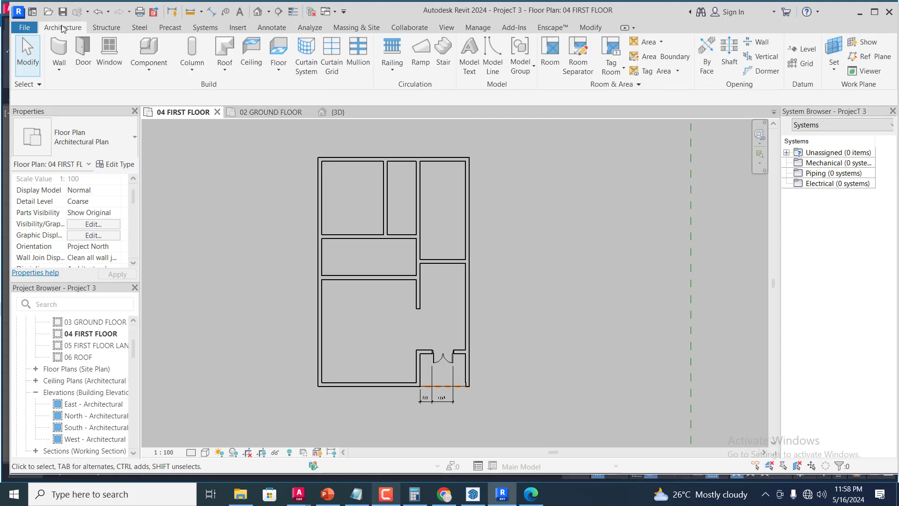
{"action": "left_click", "coordinate": [109, 53]}
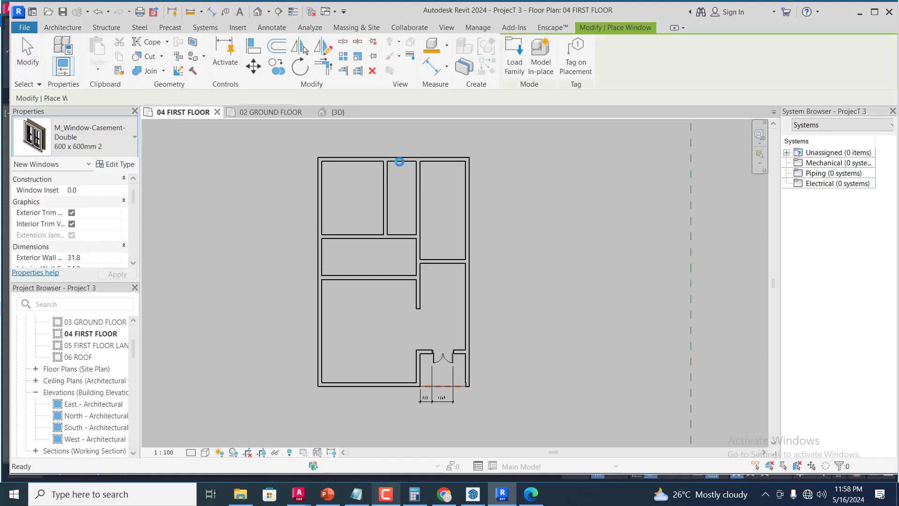
{"action": "left_click", "coordinate": [524, 187]}
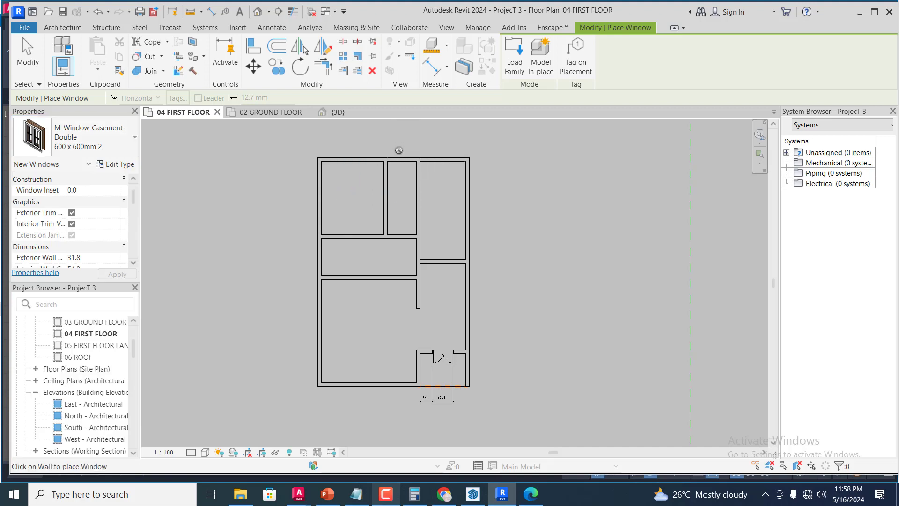
{"action": "scroll", "coordinate": [407, 135], "scroll_direction": "down", "scroll_amount": 2}
{"action": "scroll", "coordinate": [408, 133], "scroll_direction": "up", "scroll_amount": 2}
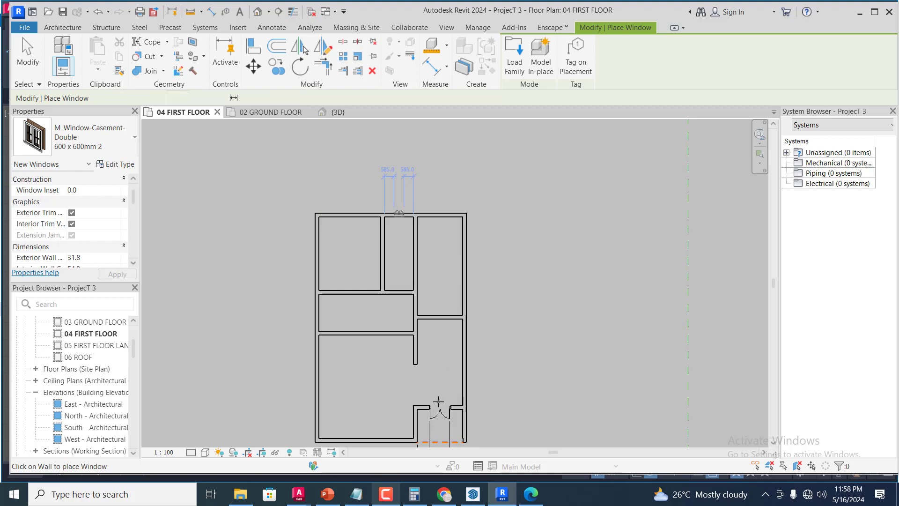
- Switch to engr ugo dxf.dxf in AutoCAD and check the window openings along the second floor plan's exterior walls
{"action": "left_click", "coordinate": [293, 495]}
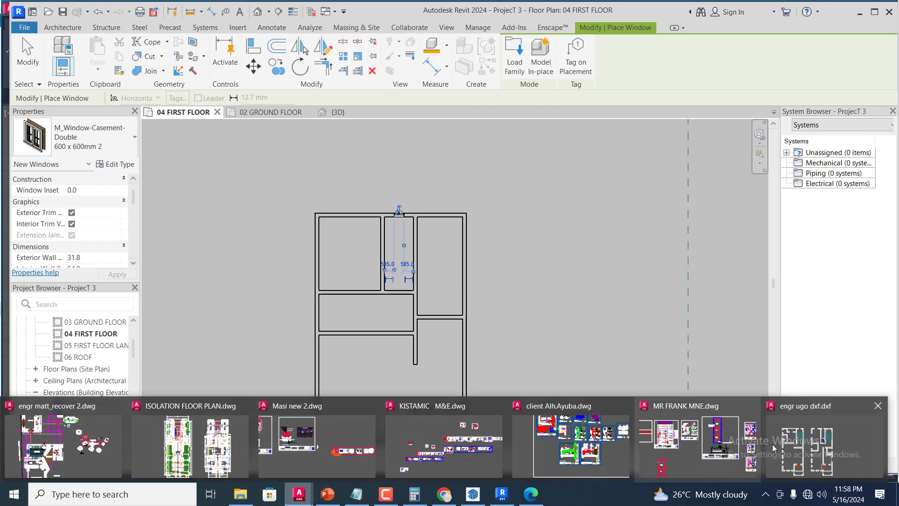
{"action": "left_click", "coordinate": [824, 440]}
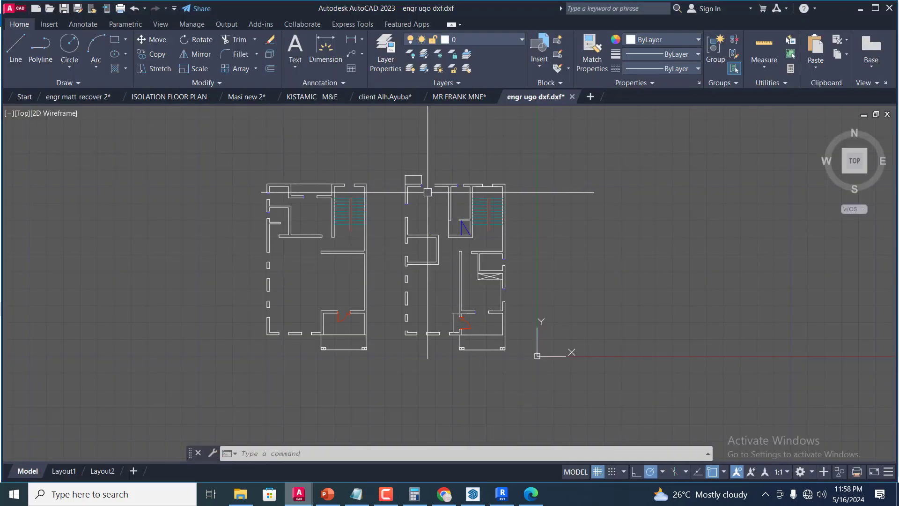
{"action": "scroll", "coordinate": [412, 260], "scroll_direction": "up", "scroll_amount": 2}
{"action": "scroll", "coordinate": [408, 237], "scroll_direction": "up", "scroll_amount": 2}
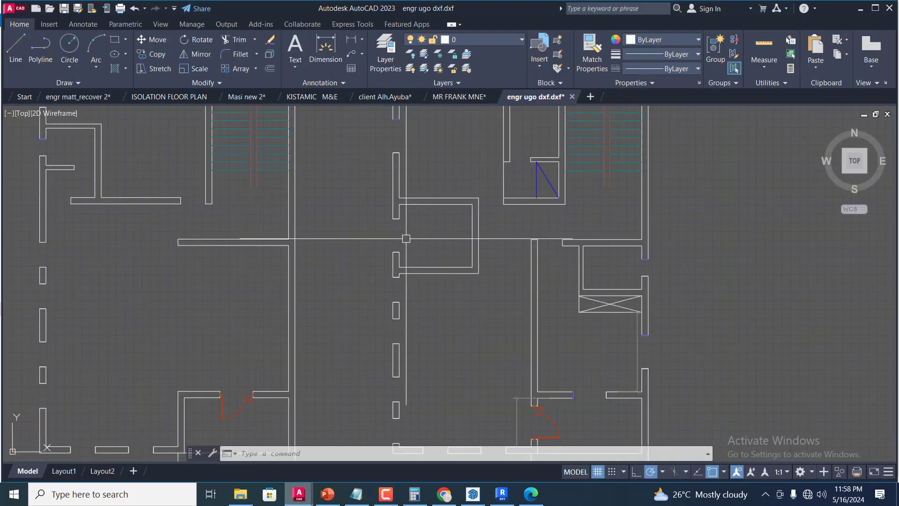
{"action": "scroll", "coordinate": [467, 228], "scroll_direction": "down", "scroll_amount": 4}
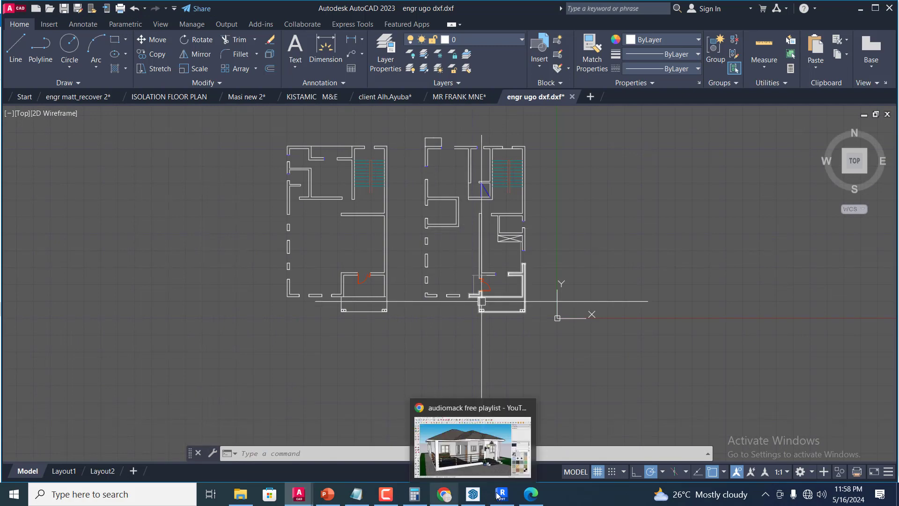
- Switch back to Revit and review the casement, double-hung and fixed window types available for placement
{"action": "mouse_move", "coordinate": [482, 495]}
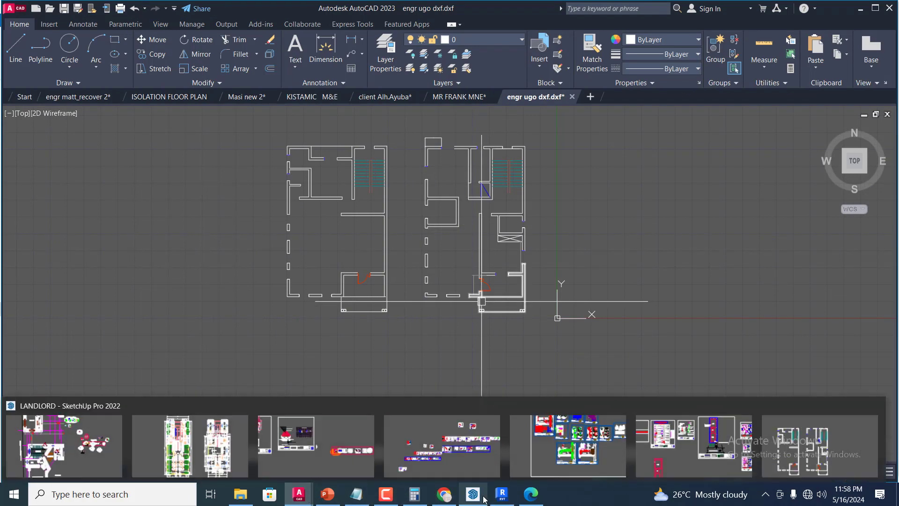
{"action": "left_click", "coordinate": [502, 500]}
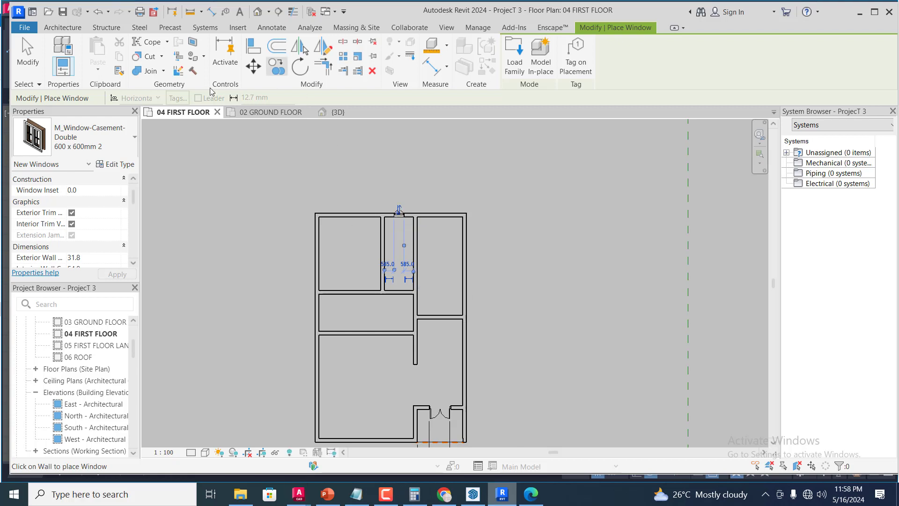
{"action": "left_click", "coordinate": [131, 143]}
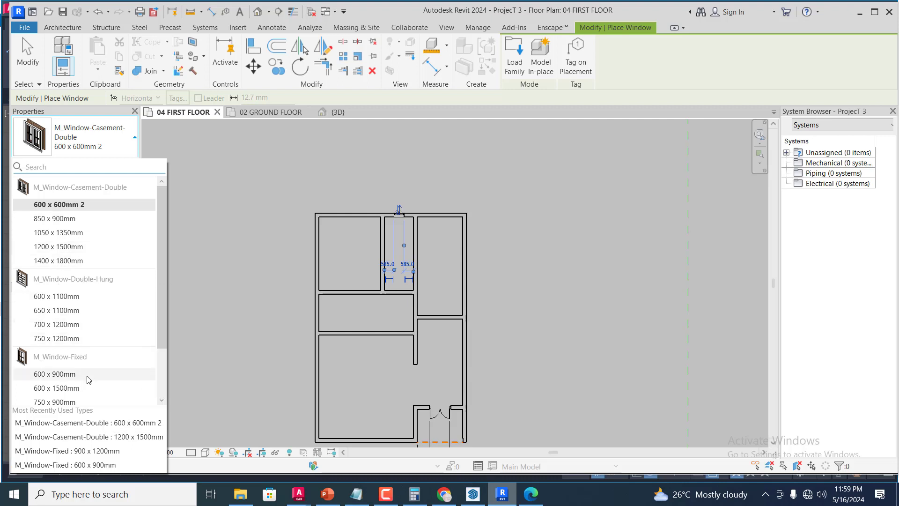
{"action": "scroll", "coordinate": [89, 379], "scroll_direction": "down", "scroll_amount": 2}
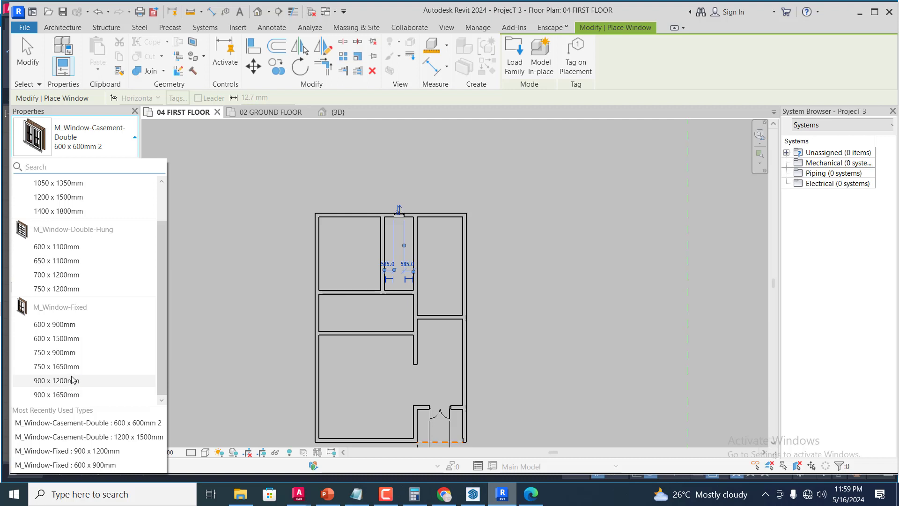
{"action": "scroll", "coordinate": [77, 275], "scroll_direction": "up", "scroll_amount": 2}
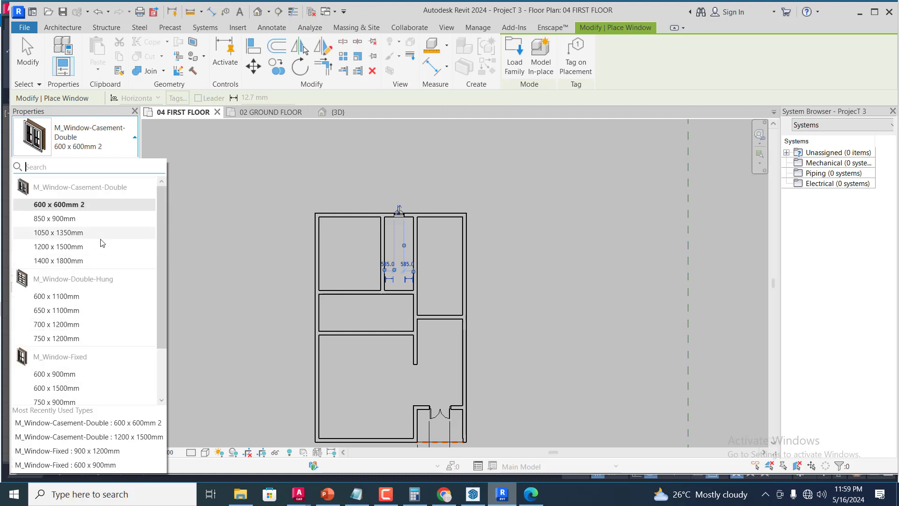
{"action": "scroll", "coordinate": [93, 268], "scroll_direction": "down", "scroll_amount": 2}
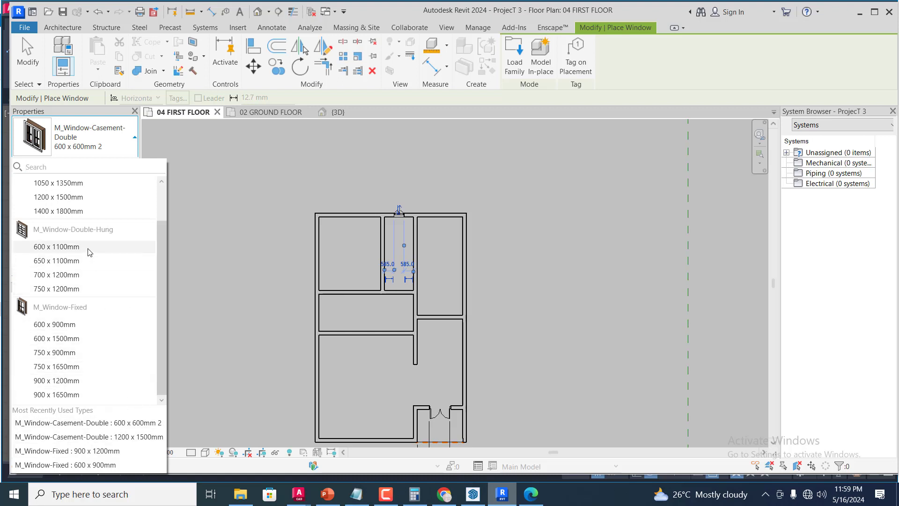
{"action": "mouse_move", "coordinate": [89, 252]}
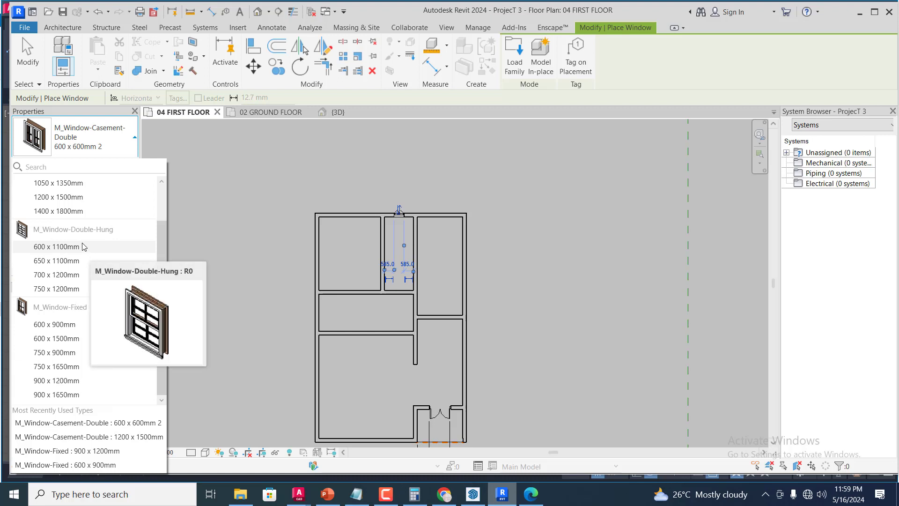
{"action": "left_click", "coordinate": [270, 117]}
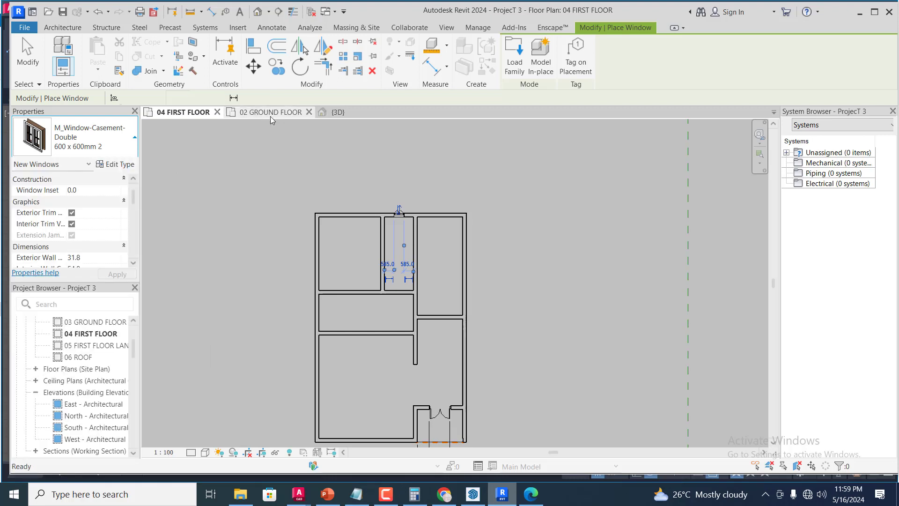
- Inspect the dimensioned window openings around the living room in the 02 GROUND FLOOR plan
{"action": "left_click", "coordinate": [271, 114]}
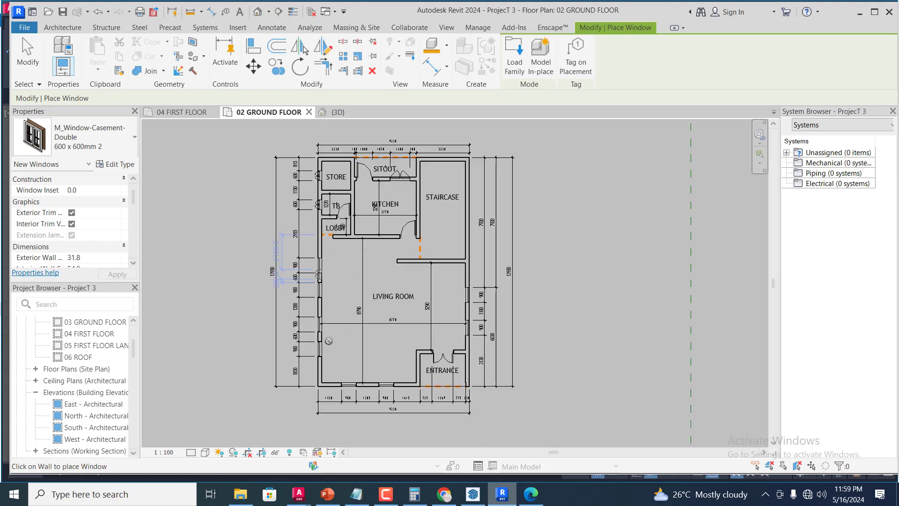
{"action": "scroll", "coordinate": [319, 286], "scroll_direction": "up", "scroll_amount": 1}
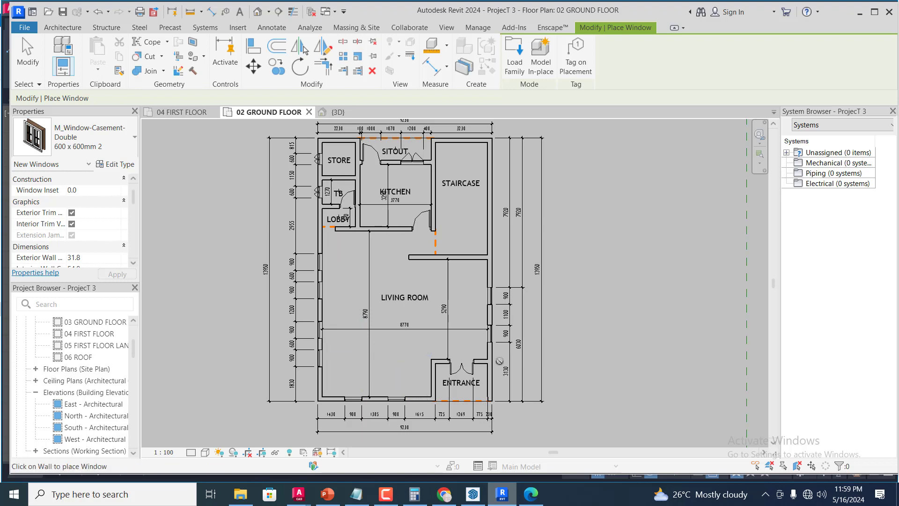
{"action": "scroll", "coordinate": [509, 344], "scroll_direction": "up", "scroll_amount": 2}
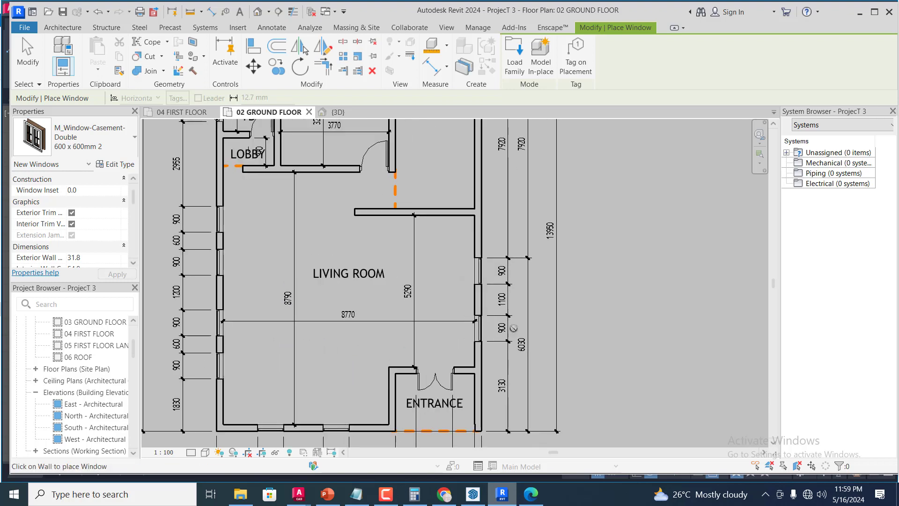
{"action": "scroll", "coordinate": [520, 291], "scroll_direction": "down", "scroll_amount": 2}
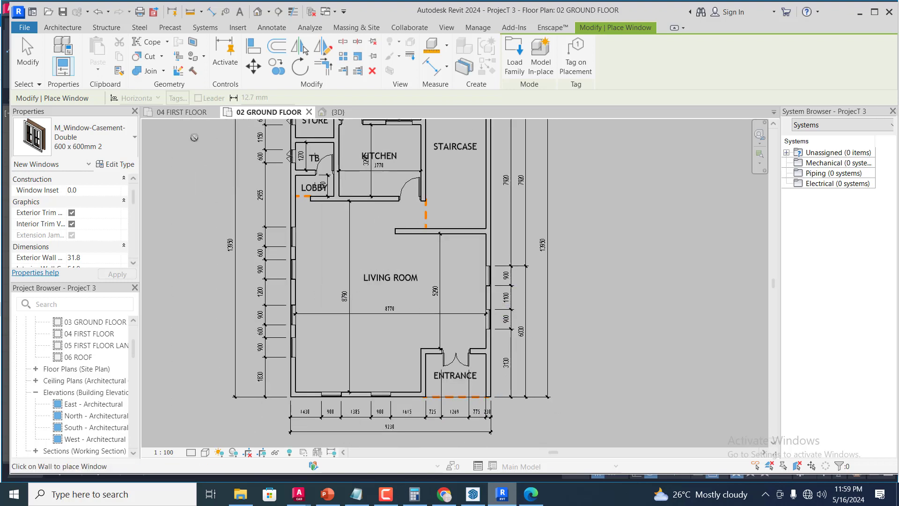
- Return to 04 FIRST FLOOR and duplicate the 600 x 600mm 2 double casement window type as 1200 x 1200mm 3
{"action": "left_click", "coordinate": [181, 112]}
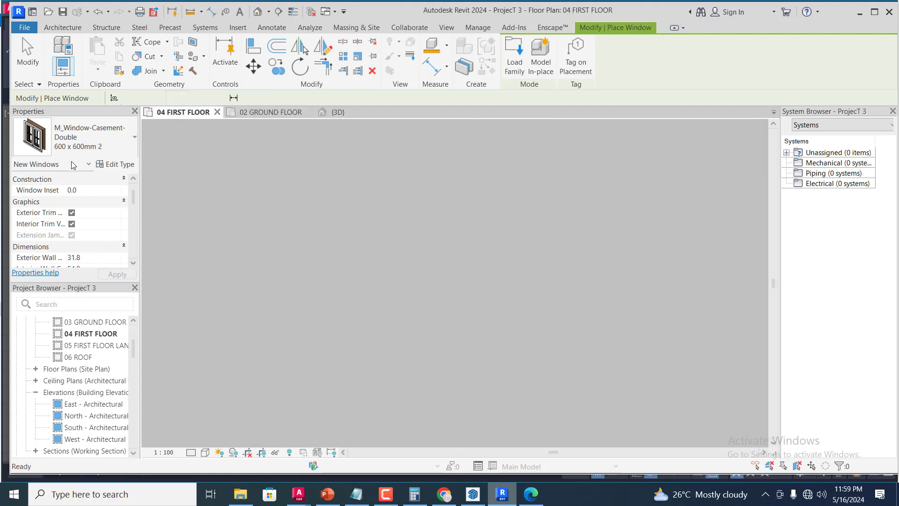
{"action": "left_click", "coordinate": [128, 146]}
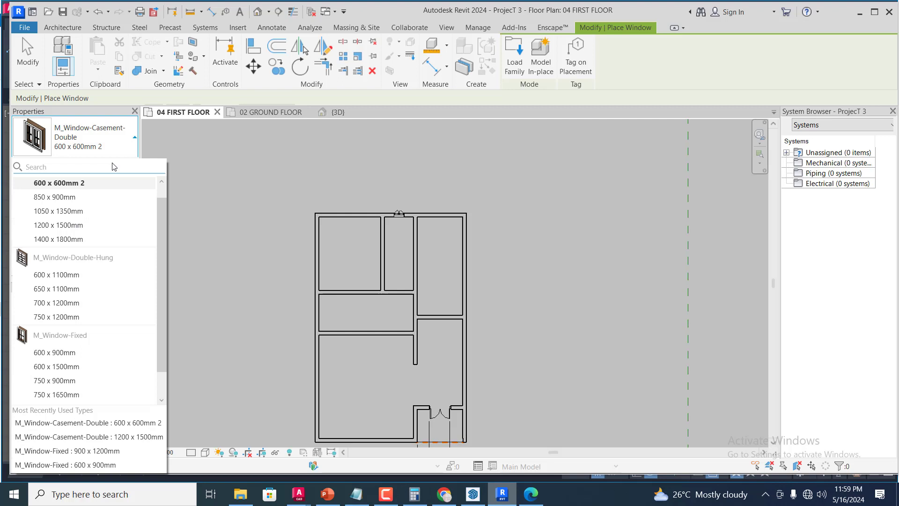
{"action": "left_click", "coordinate": [139, 149]}
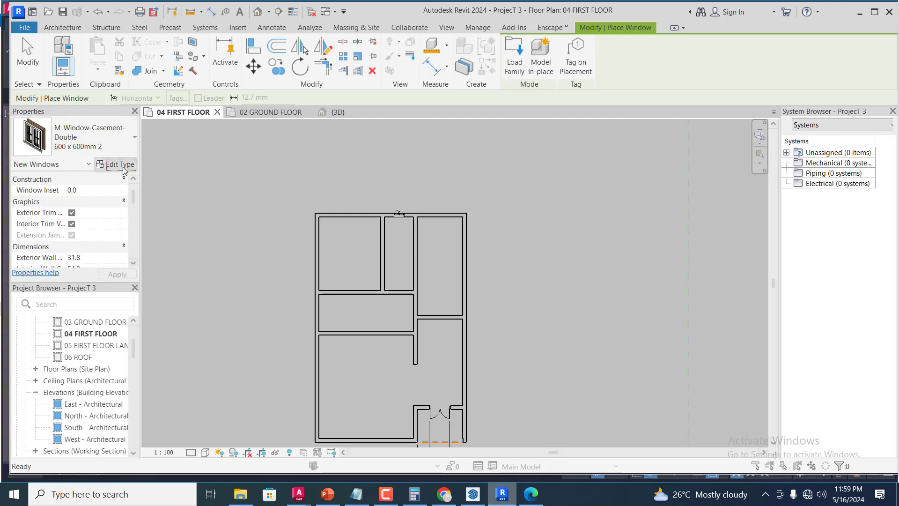
{"action": "left_click", "coordinate": [118, 164]}
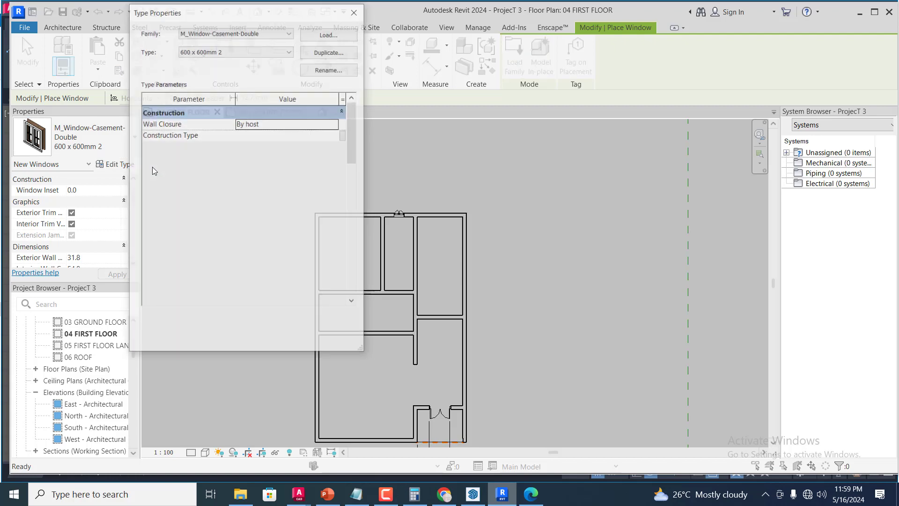
{"action": "left_click", "coordinate": [324, 53]}
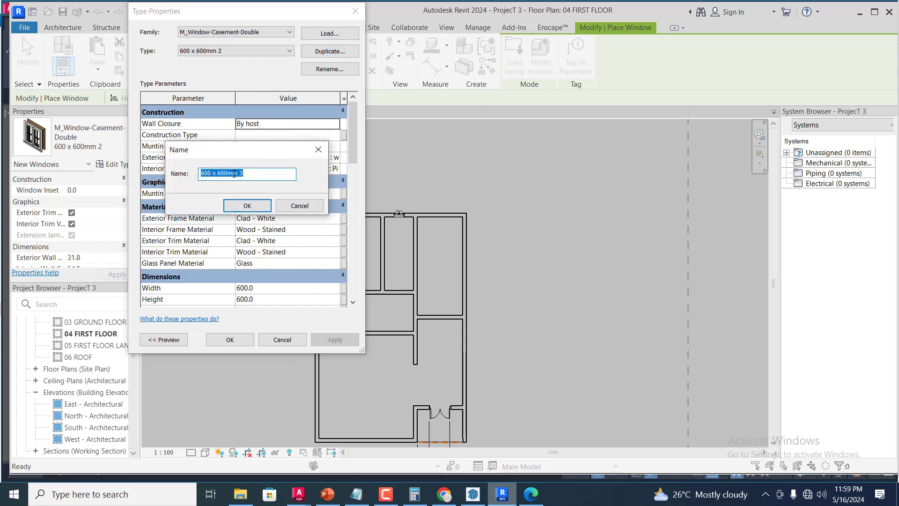
{"action": "left_click", "coordinate": [229, 174]}
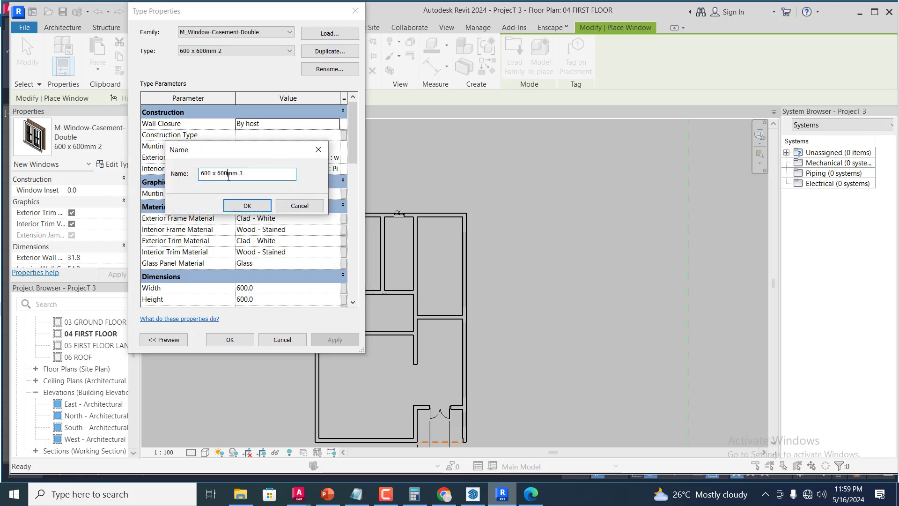
{"action": "key", "text": "BackSpace"}
{"action": "key", "text": "BackSpace"}
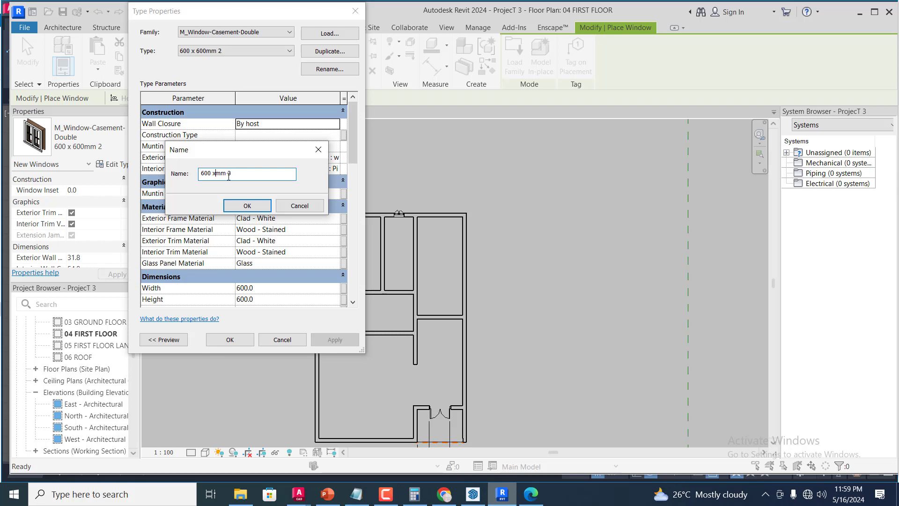
{"action": "type", "text": "1"}
{"action": "type", "text": "1200"}
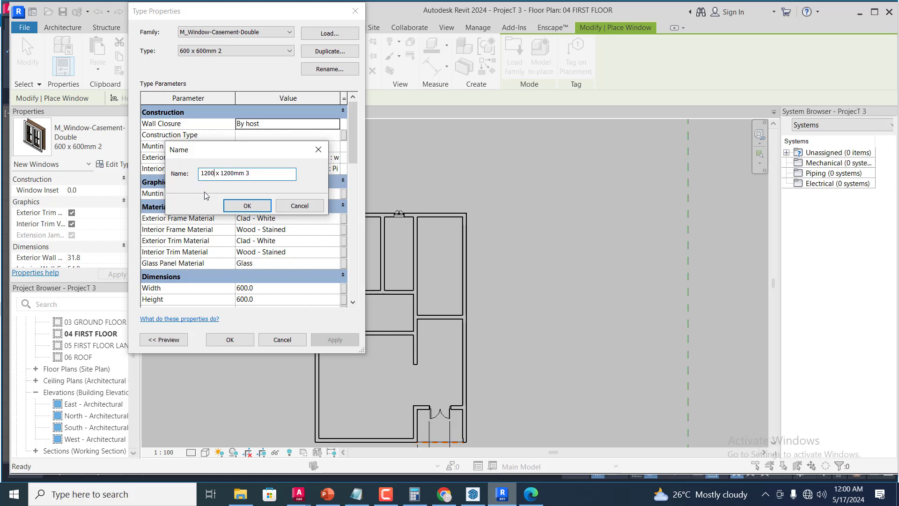
{"action": "left_click", "coordinate": [248, 207]}
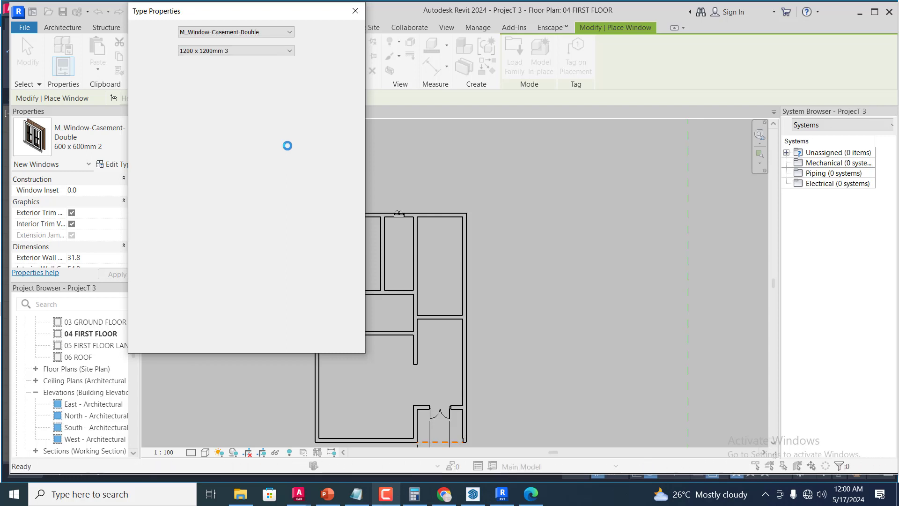
- Set the 1200 x 1200mm 3 window type's width to 1200 and open its height value for editing
{"action": "left_click", "coordinate": [258, 287]}
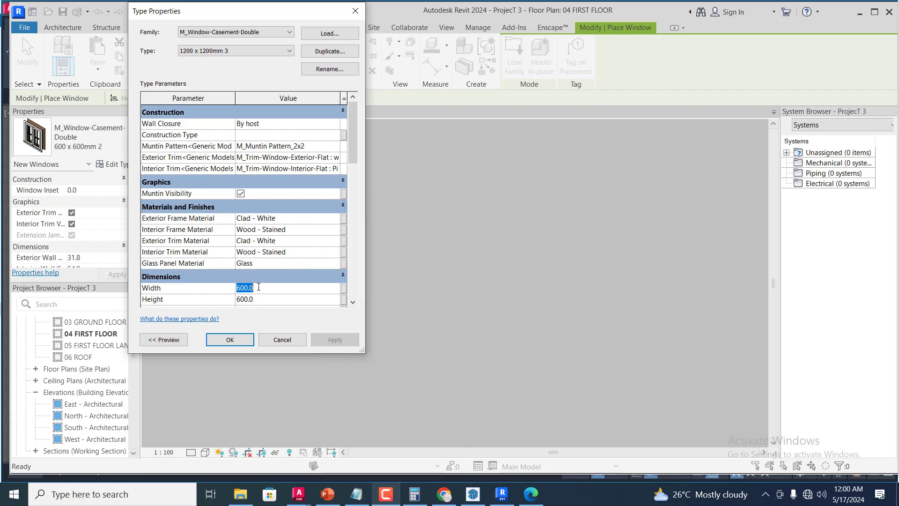
{"action": "type", "text": "1200"}
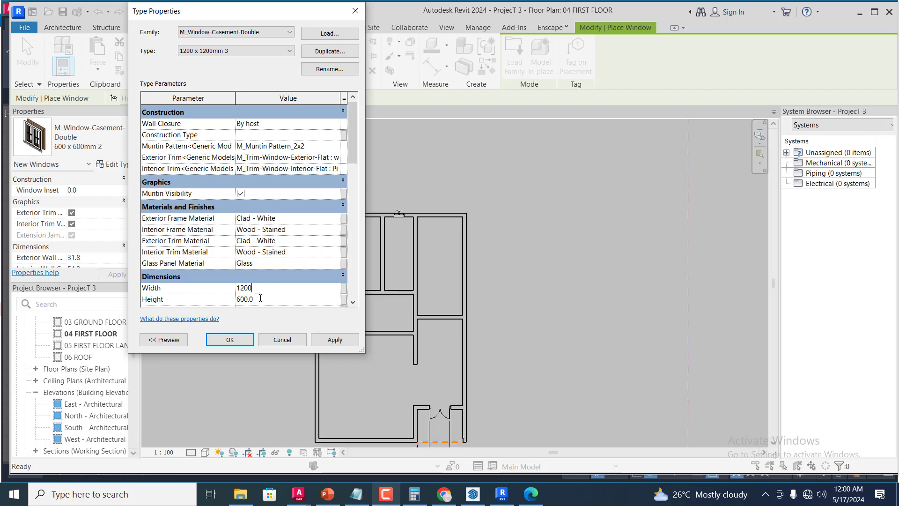
{"action": "left_click", "coordinate": [254, 302]}
{"action": "left_click_drag", "start_coordinate": [254, 302], "coordinate": [237, 299]}
{"action": "type", "text": "1 : 100"}
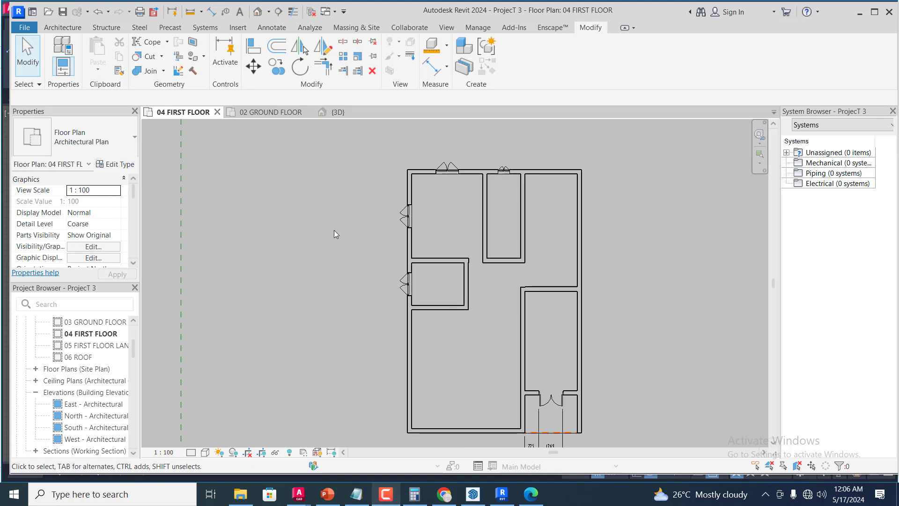
- Place a 1200 x 2100mm 2 double flush passage door in the west wall of the small space at the first floor's south-east corner
{"action": "left_click", "coordinate": [70, 28]}
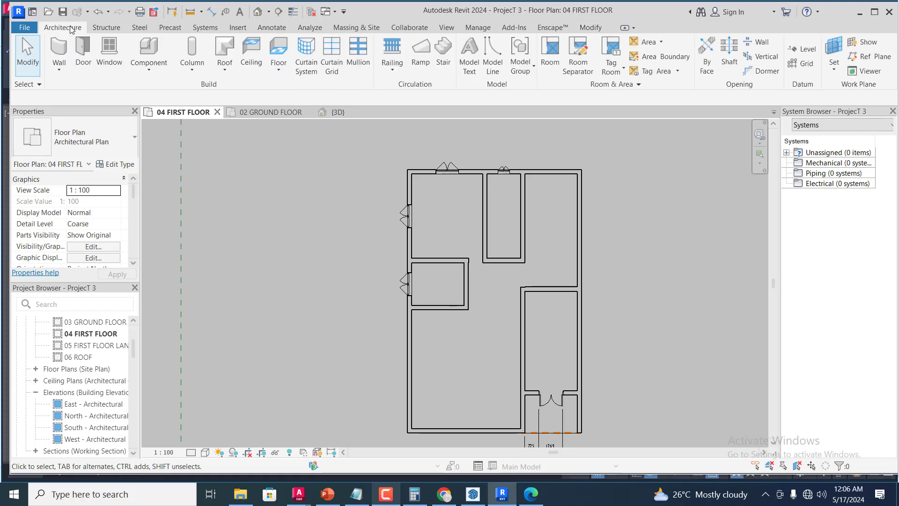
{"action": "left_click", "coordinate": [83, 52]}
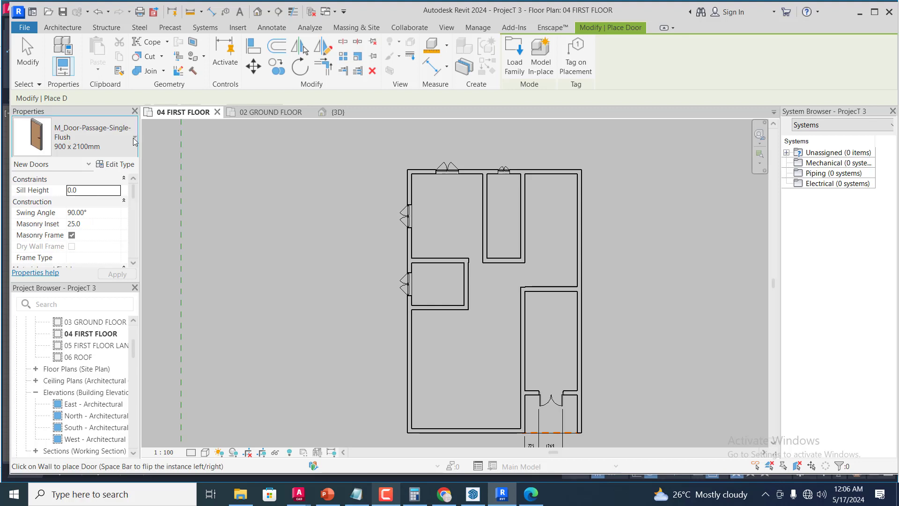
{"action": "left_click", "coordinate": [135, 139]}
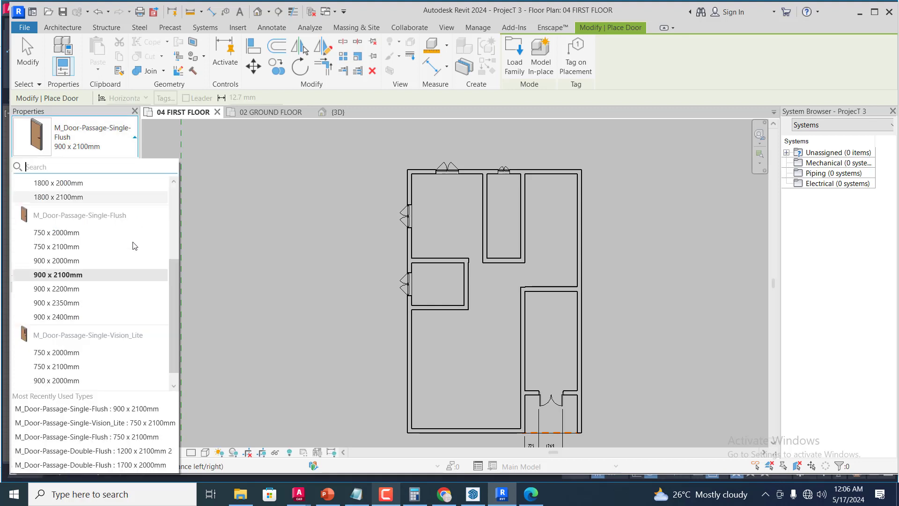
{"action": "scroll", "coordinate": [122, 231], "scroll_direction": "up", "scroll_amount": 2}
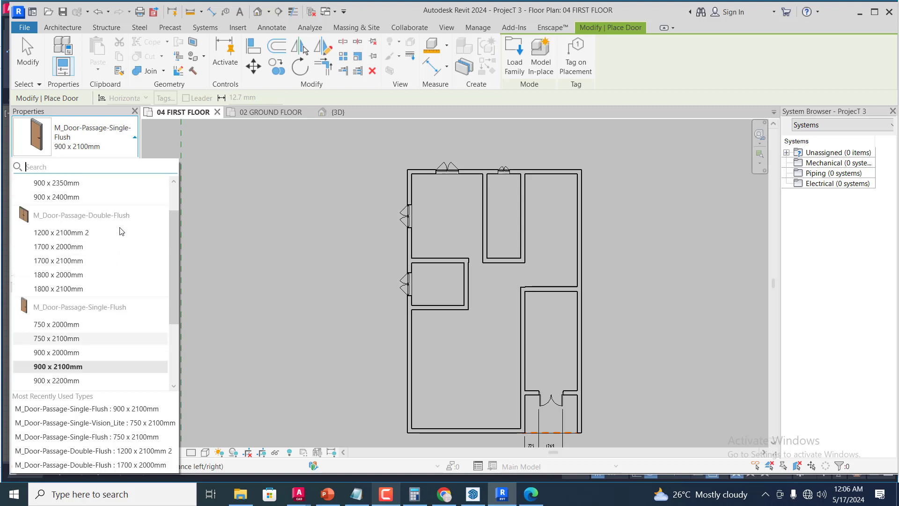
{"action": "scroll", "coordinate": [121, 232], "scroll_direction": "down", "scroll_amount": 1}
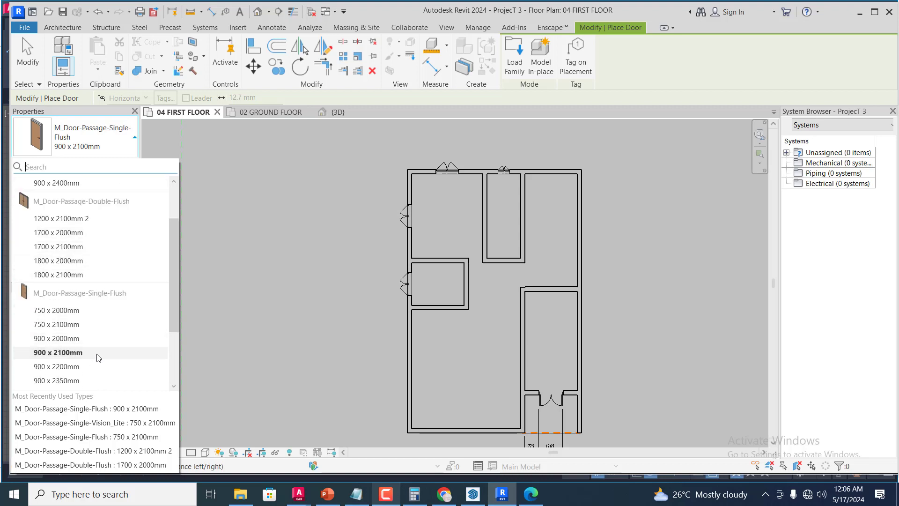
{"action": "scroll", "coordinate": [120, 302], "scroll_direction": "down", "scroll_amount": 1}
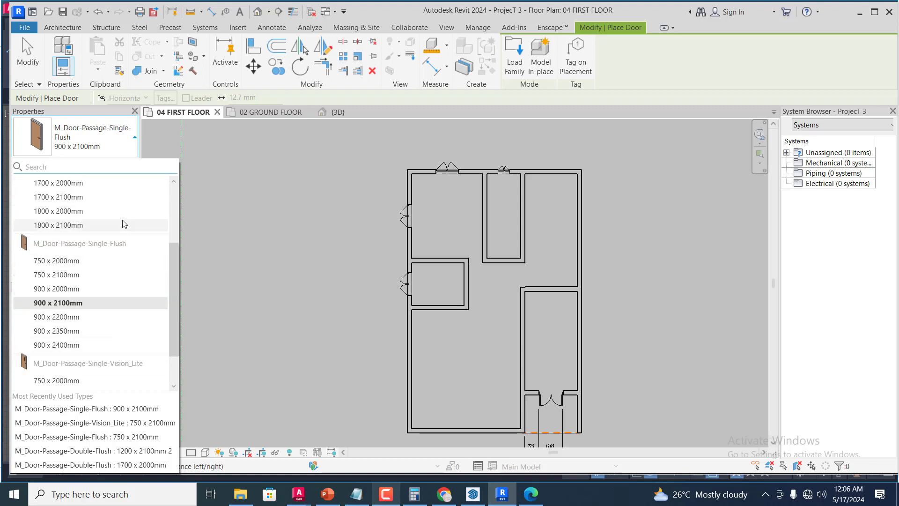
{"action": "scroll", "coordinate": [123, 220], "scroll_direction": "up", "scroll_amount": 3}
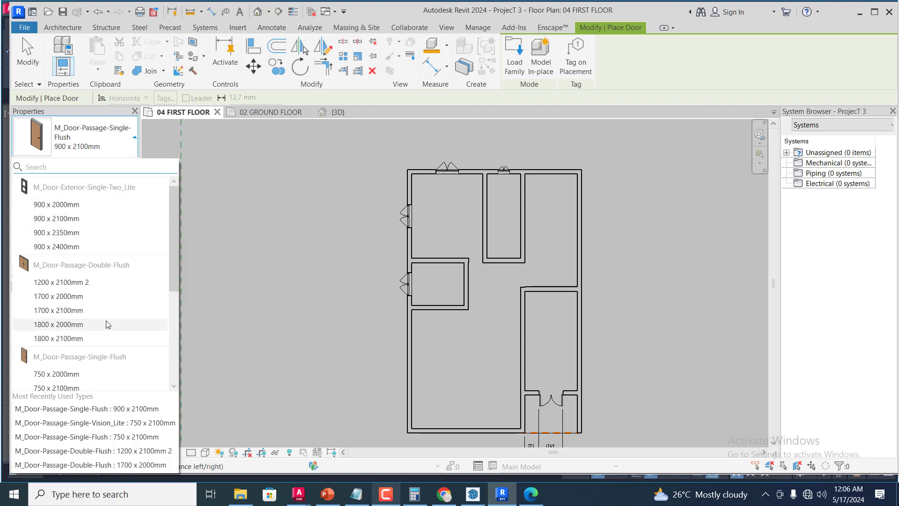
{"action": "left_click", "coordinate": [61, 282]}
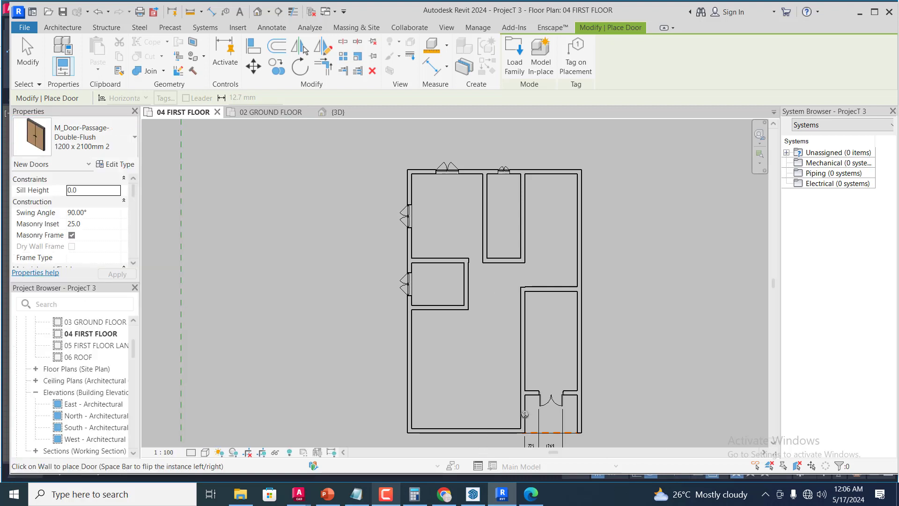
{"action": "key", "text": "Escape"}
{"action": "scroll", "coordinate": [527, 418], "scroll_direction": "up", "scroll_amount": 1}
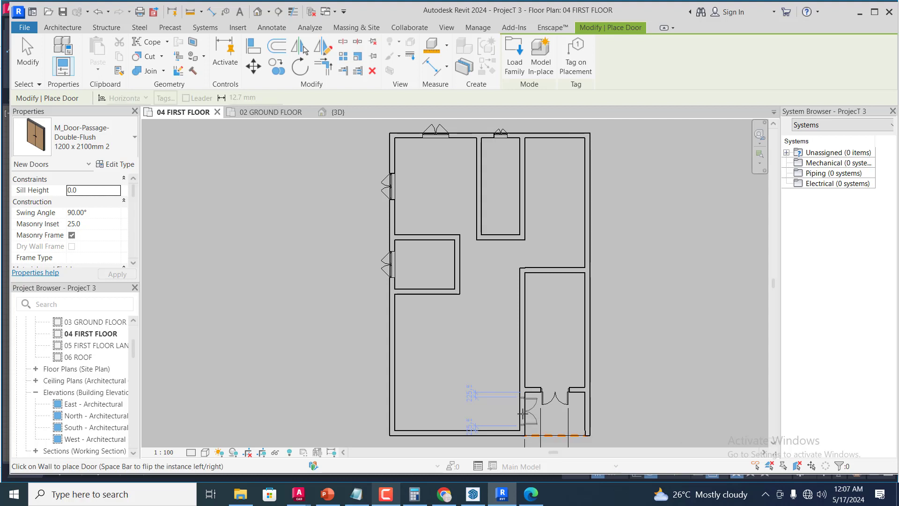
{"action": "key", "text": "Escape"}
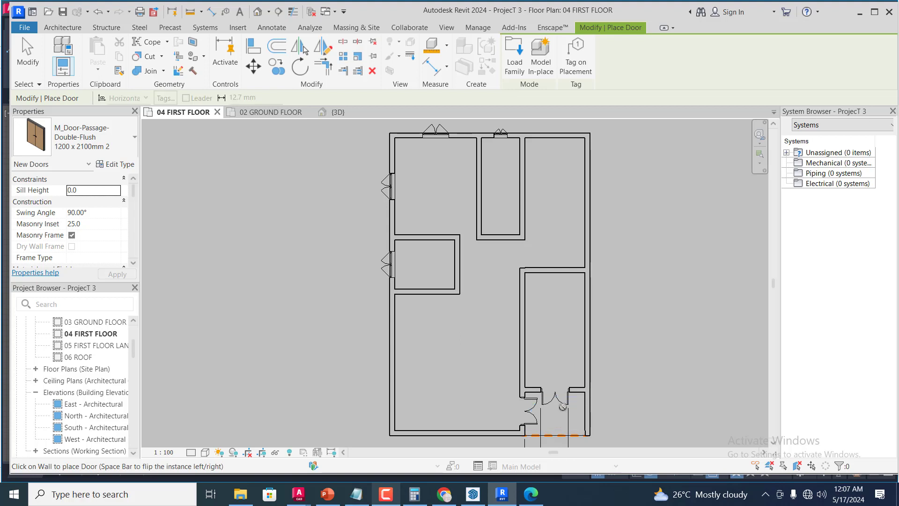
{"action": "key", "text": "Escape"}
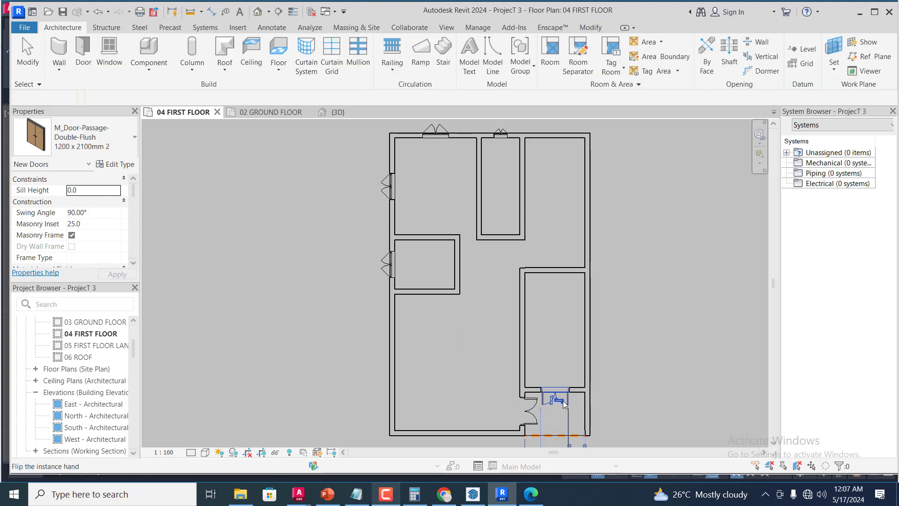
- Replace the double door in the south-east space's north wall with a centred 1200 x 1200mm 3 double casement window
{"action": "left_click", "coordinate": [126, 140]}
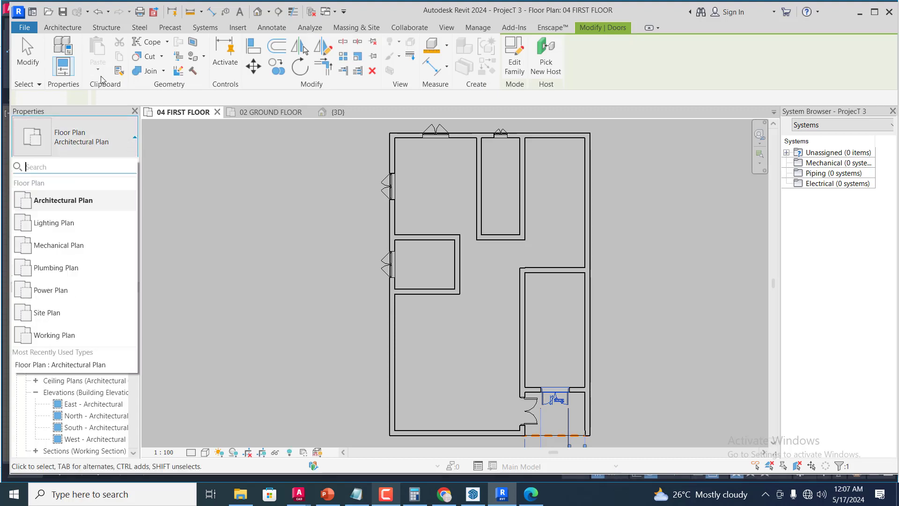
{"action": "left_click", "coordinate": [55, 28]}
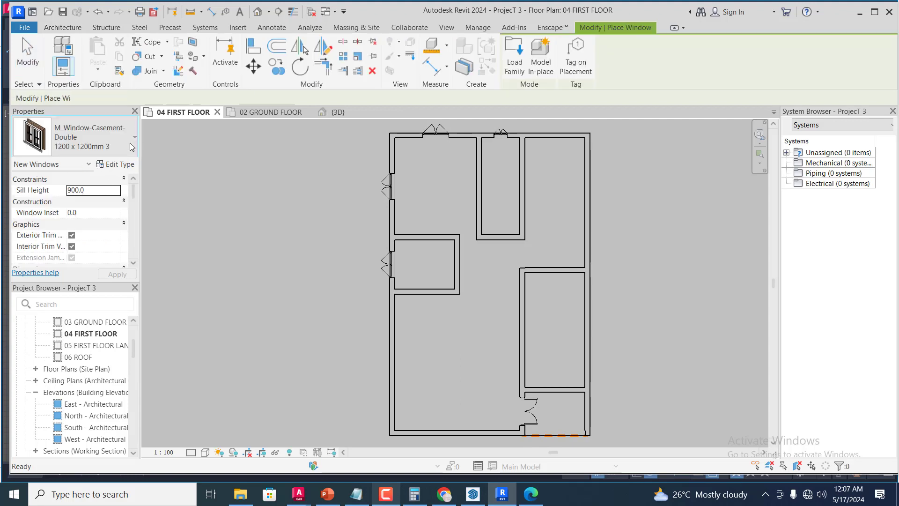
{"action": "left_click", "coordinate": [129, 144]}
{"action": "left_click", "coordinate": [88, 141]}
{"action": "left_click", "coordinate": [87, 134]}
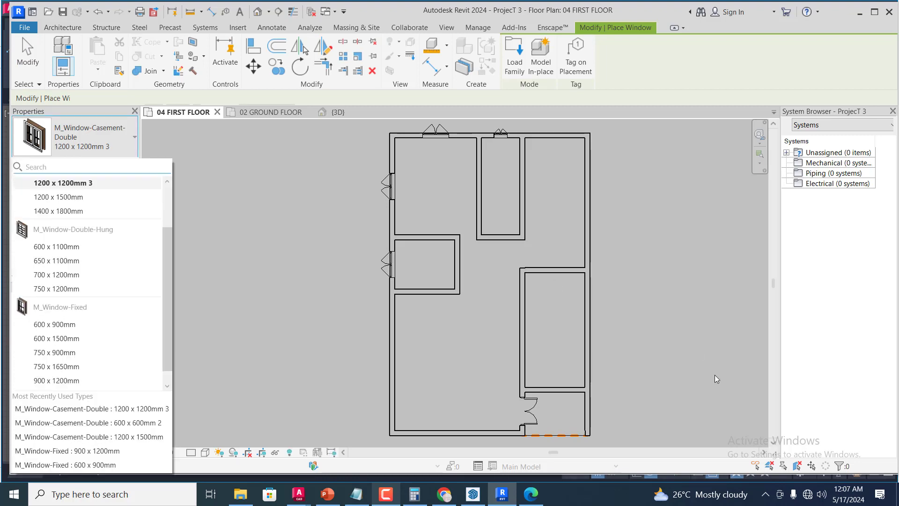
{"action": "left_click", "coordinate": [553, 389]}
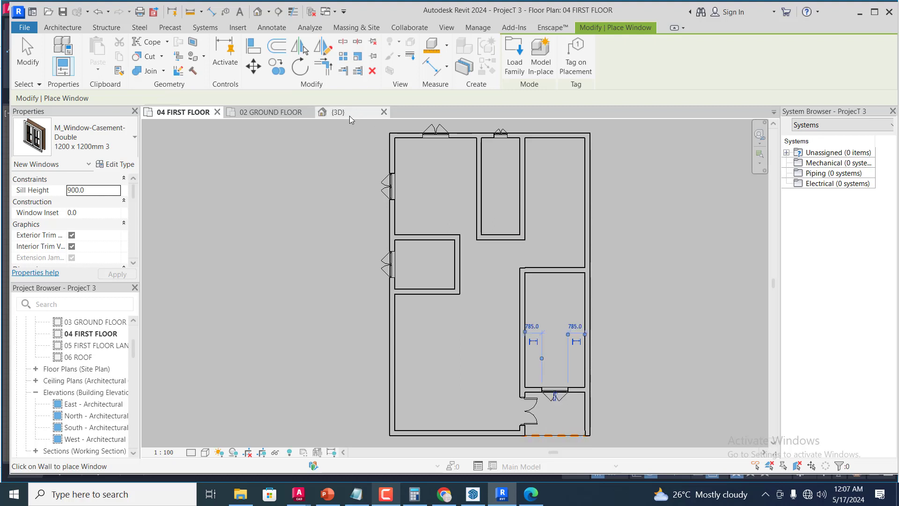
- Open the 3D view and examine the first floor door and window above the entrance from the front
{"action": "left_click", "coordinate": [446, 28]}
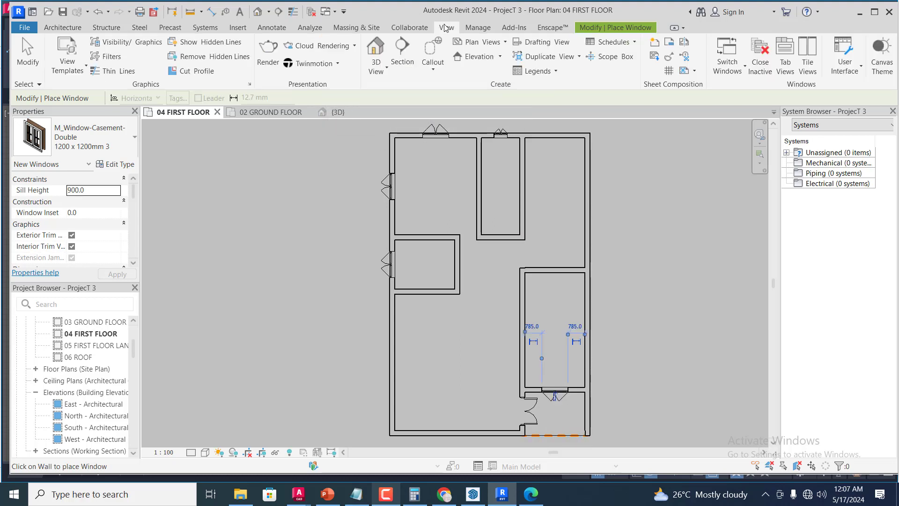
{"action": "left_click", "coordinate": [374, 52]}
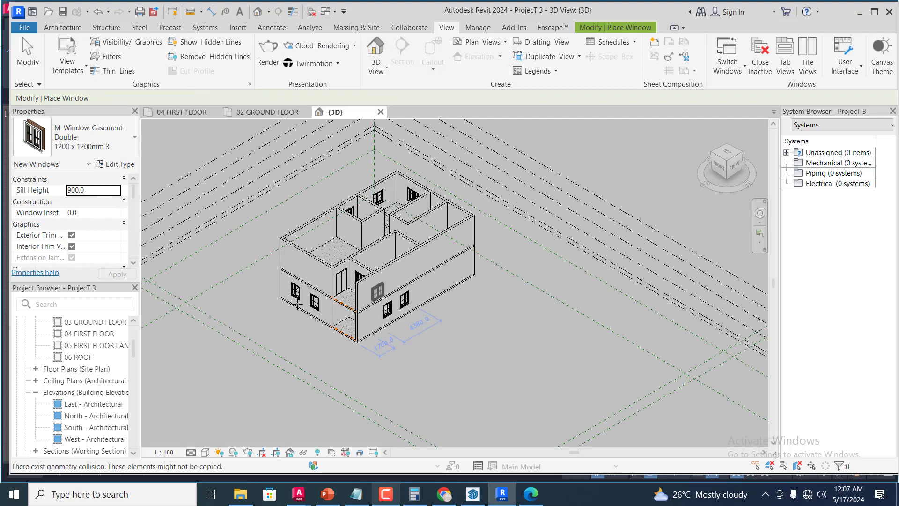
{"action": "scroll", "coordinate": [310, 290], "scroll_direction": "up", "scroll_amount": 2}
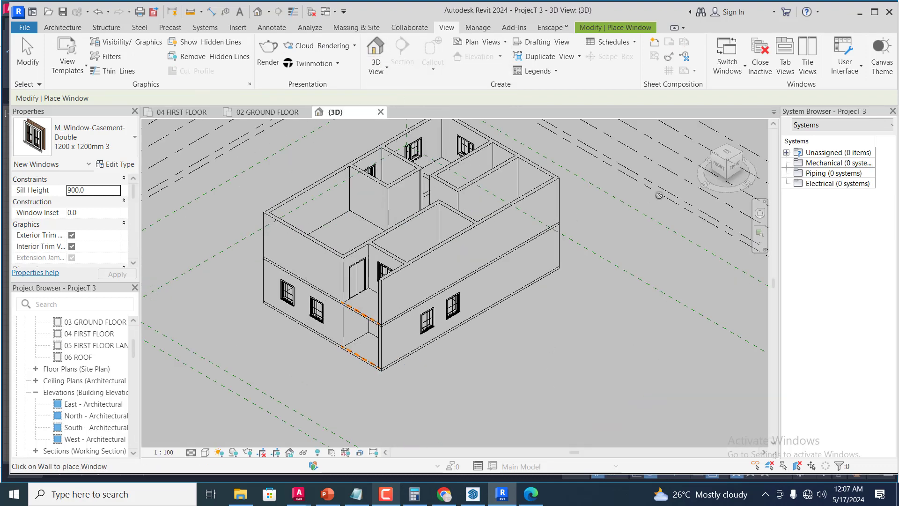
{"action": "left_click", "coordinate": [760, 214]}
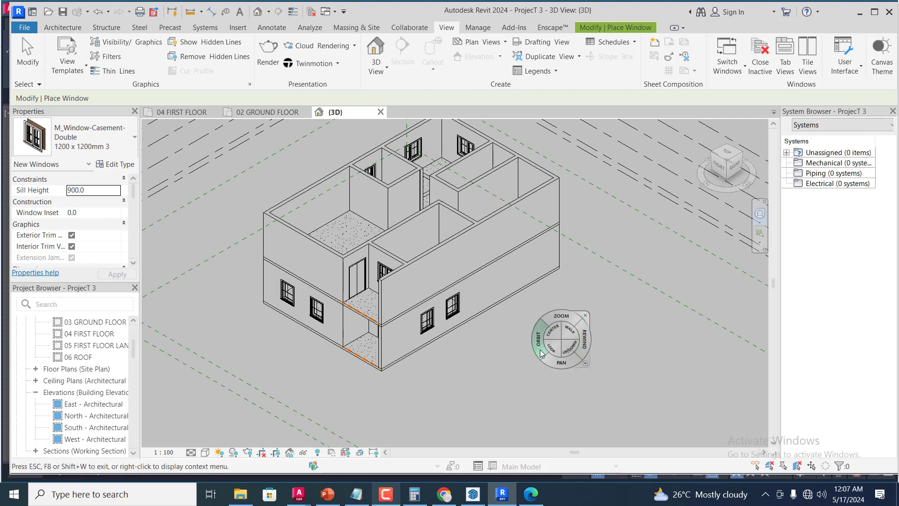
{"action": "left_click_drag", "start_coordinate": [543, 352], "coordinate": [616, 344]}
{"action": "scroll", "coordinate": [736, 313], "scroll_direction": "down", "scroll_amount": 1}
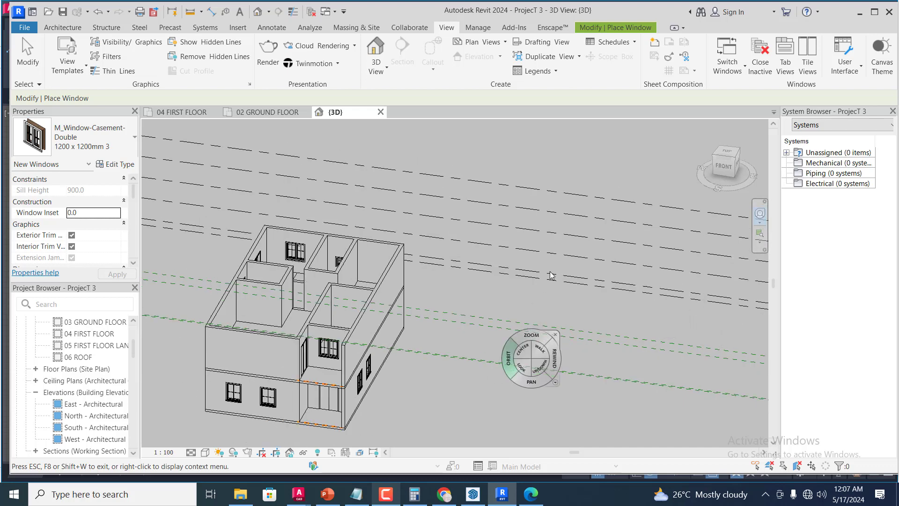
{"action": "scroll", "coordinate": [554, 266], "scroll_direction": "down", "scroll_amount": 1}
{"action": "scroll", "coordinate": [368, 389], "scroll_direction": "up", "scroll_amount": 4}
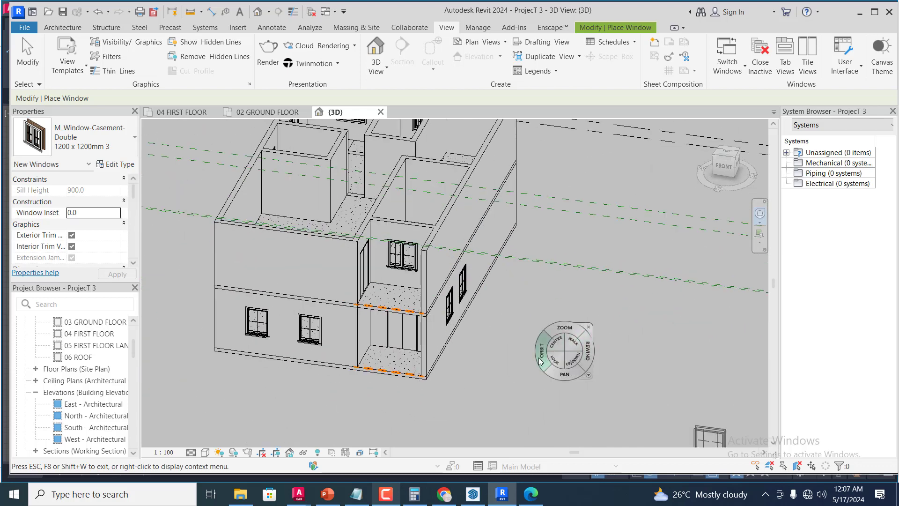
{"action": "mouse_move", "coordinate": [540, 361]}
{"action": "left_mouse_down"}
{"action": "mouse_move", "coordinate": [586, 345]}
{"action": "mouse_move", "coordinate": [533, 355]}
{"action": "left_mouse_up"}
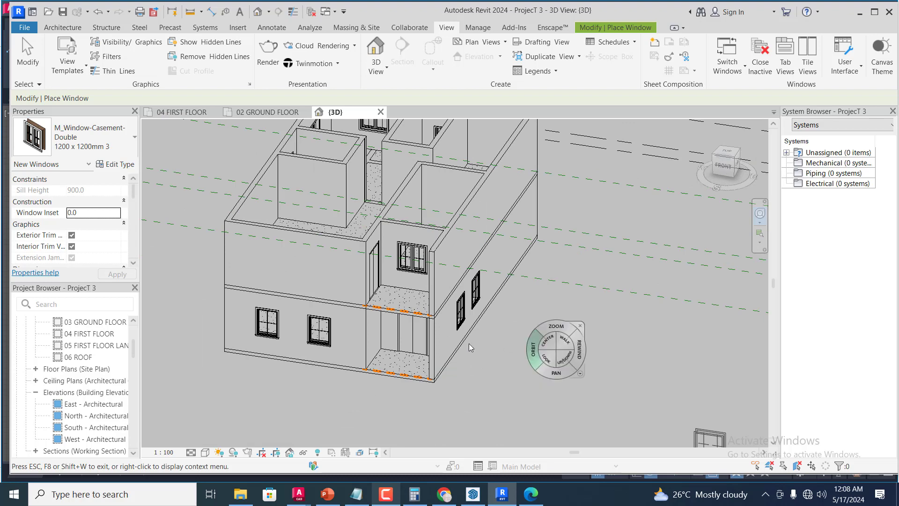
{"action": "scroll", "coordinate": [469, 346], "scroll_direction": "down", "scroll_amount": 2}
{"action": "scroll", "coordinate": [535, 227], "scroll_direction": "up", "scroll_amount": 2}
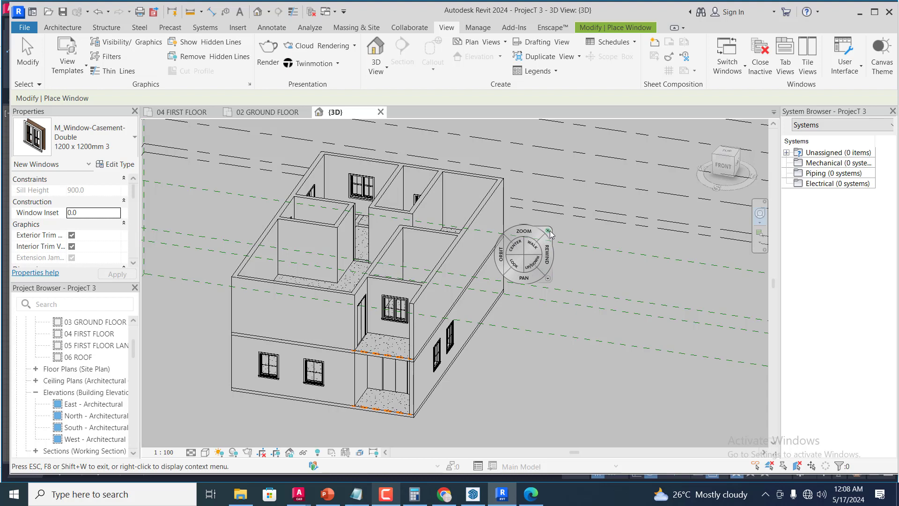
- End the window placement and examine the entrance openings on both floors up close in the 3D view
{"action": "left_click", "coordinate": [548, 231]}
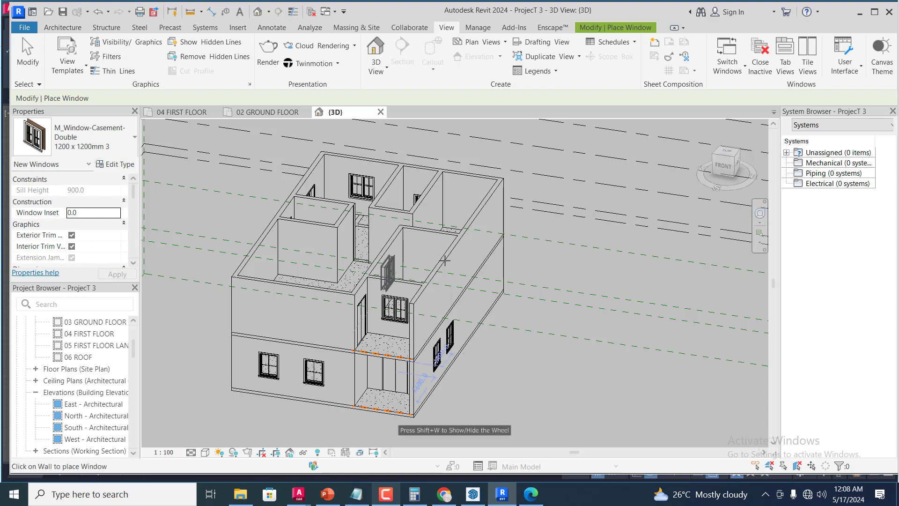
{"action": "left_click", "coordinate": [28, 56]}
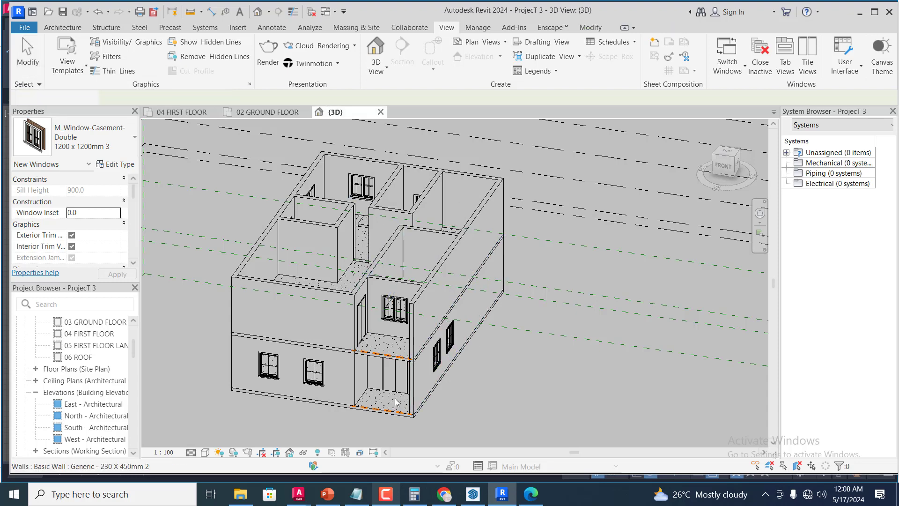
{"action": "scroll", "coordinate": [412, 362], "scroll_direction": "up", "scroll_amount": 3}
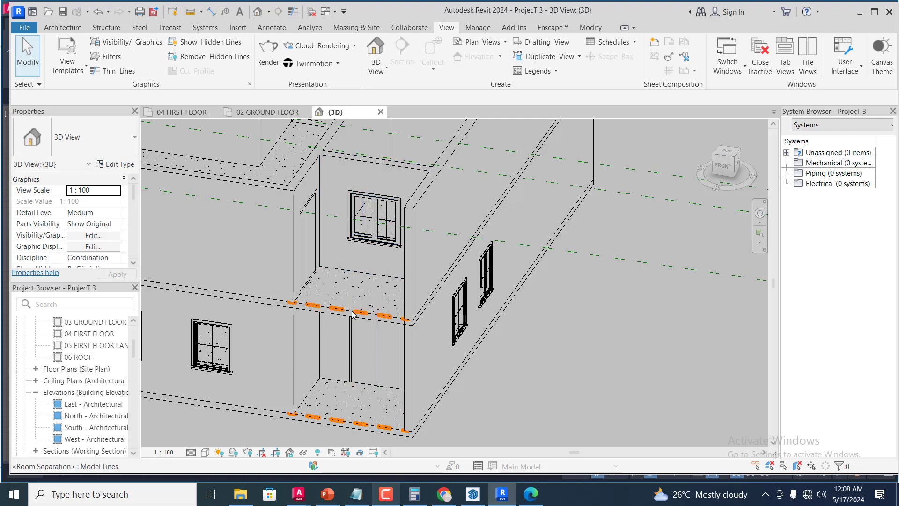
{"action": "scroll", "coordinate": [364, 318], "scroll_direction": "down", "scroll_amount": 2}
{"action": "scroll", "coordinate": [365, 319], "scroll_direction": "down", "scroll_amount": 4}
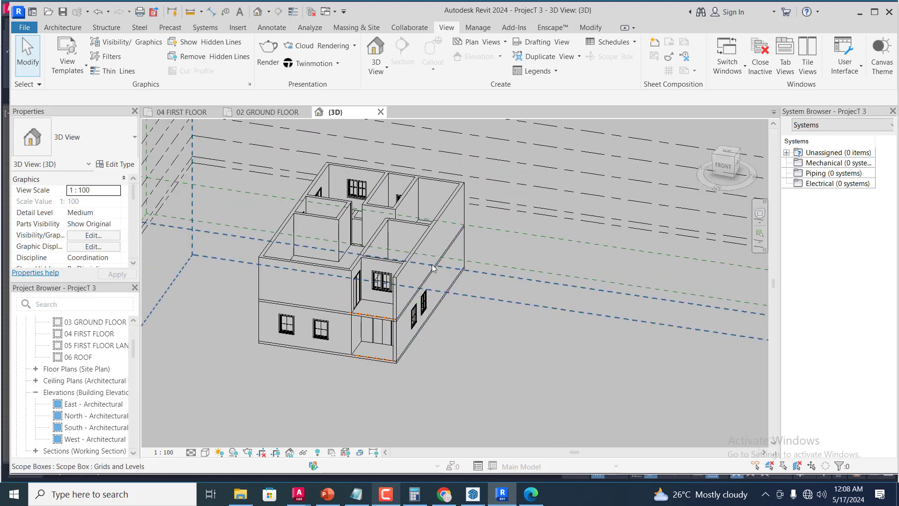
- Orbit around the whole building to examine the windows and doors on its front and west sides
{"action": "left_click", "coordinate": [760, 213]}
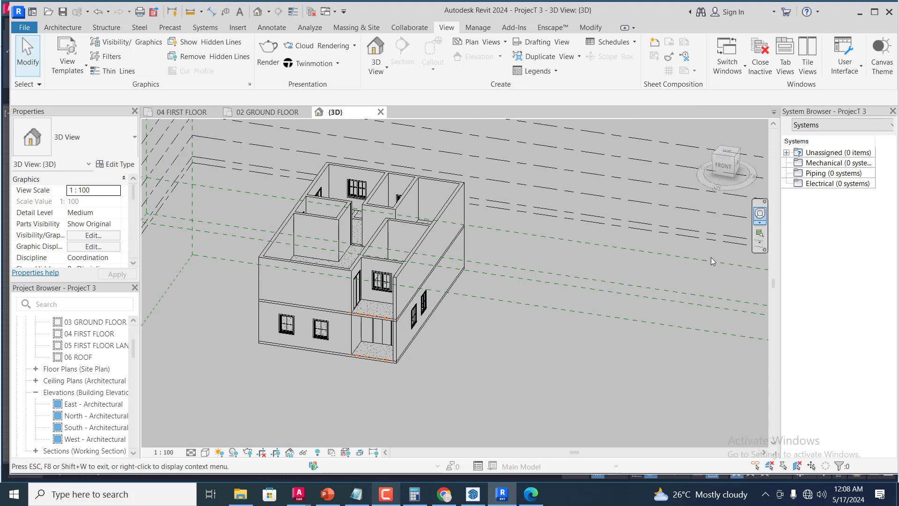
{"action": "left_click_drag", "start_coordinate": [678, 287], "coordinate": [745, 277]}
{"action": "scroll", "coordinate": [374, 345], "scroll_direction": "up", "scroll_amount": 3}
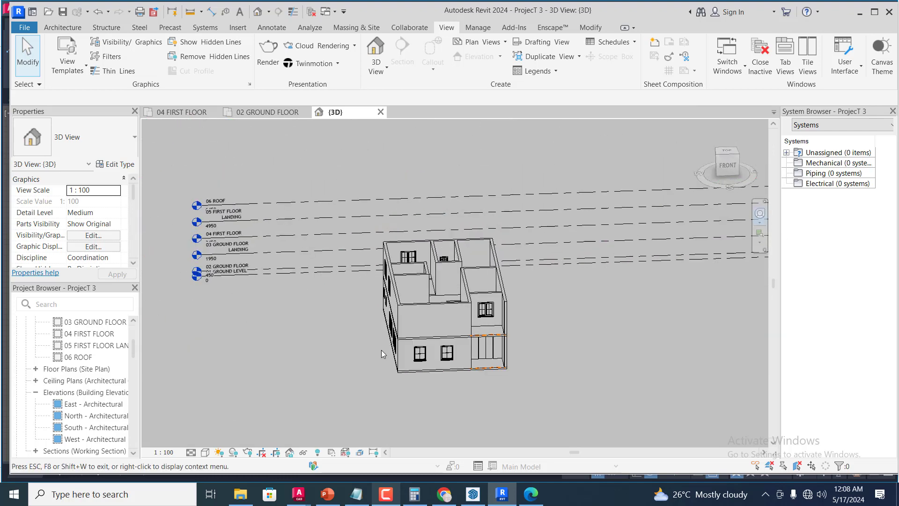
{"action": "left_click_drag", "start_coordinate": [386, 347], "coordinate": [622, 352]}
{"action": "scroll", "coordinate": [566, 266], "scroll_direction": "down", "scroll_amount": 3}
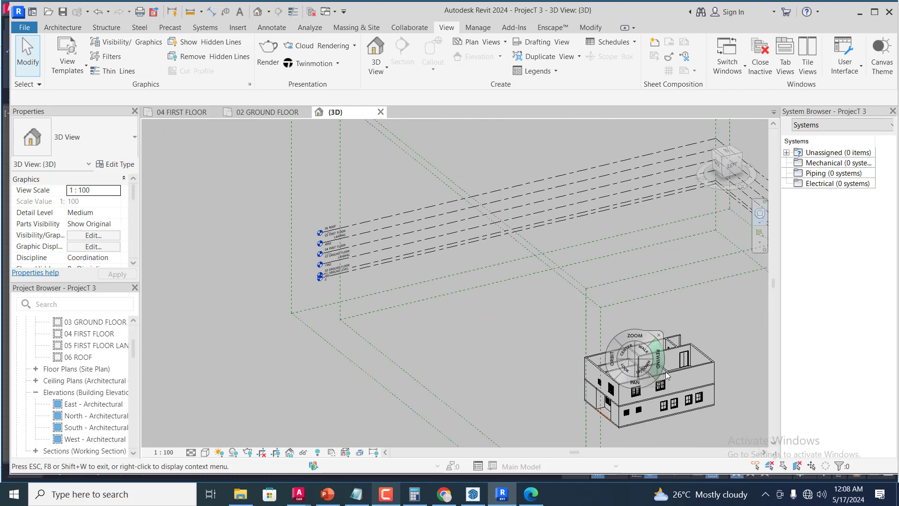
{"action": "scroll", "coordinate": [681, 423], "scroll_direction": "up", "scroll_amount": 2}
{"action": "scroll", "coordinate": [681, 423], "scroll_direction": "up", "scroll_amount": 3}
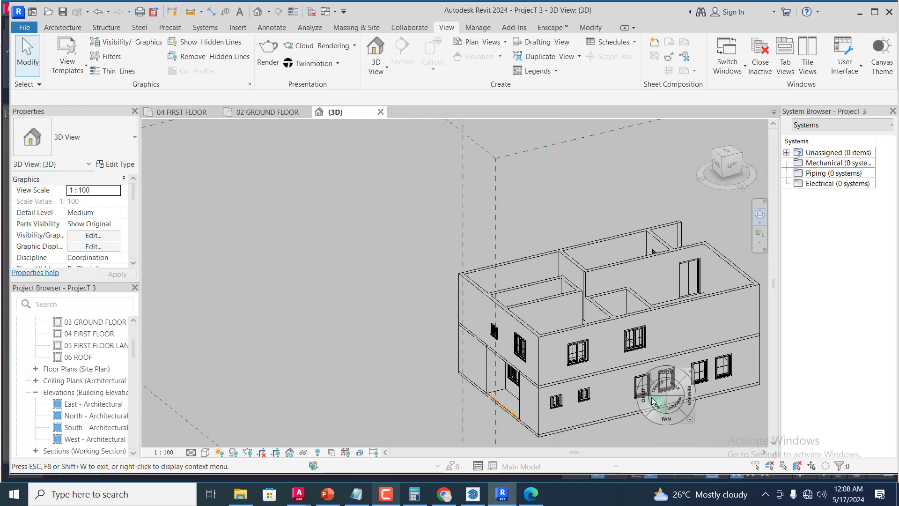
{"action": "left_click_drag", "start_coordinate": [645, 411], "coordinate": [473, 400]}
{"action": "scroll", "coordinate": [503, 241], "scroll_direction": "up", "scroll_amount": 2}
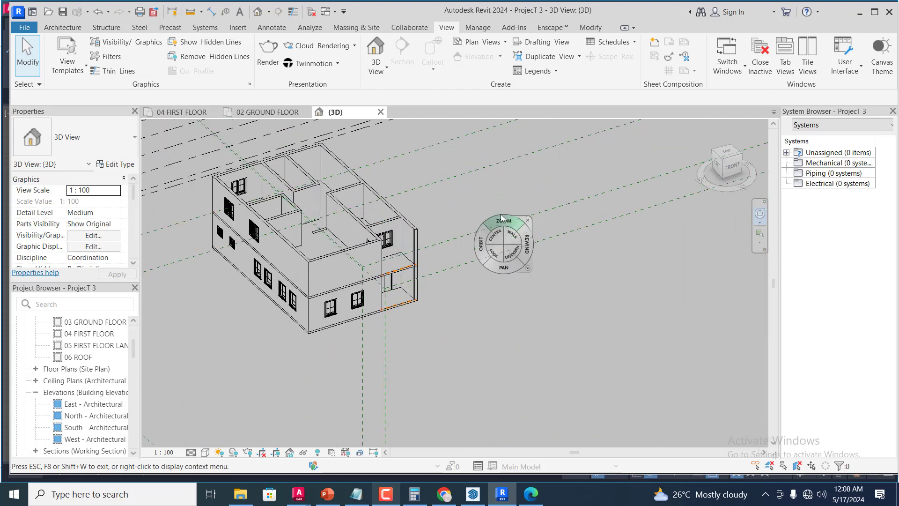
{"action": "left_click_drag", "start_coordinate": [483, 246], "coordinate": [415, 262]}
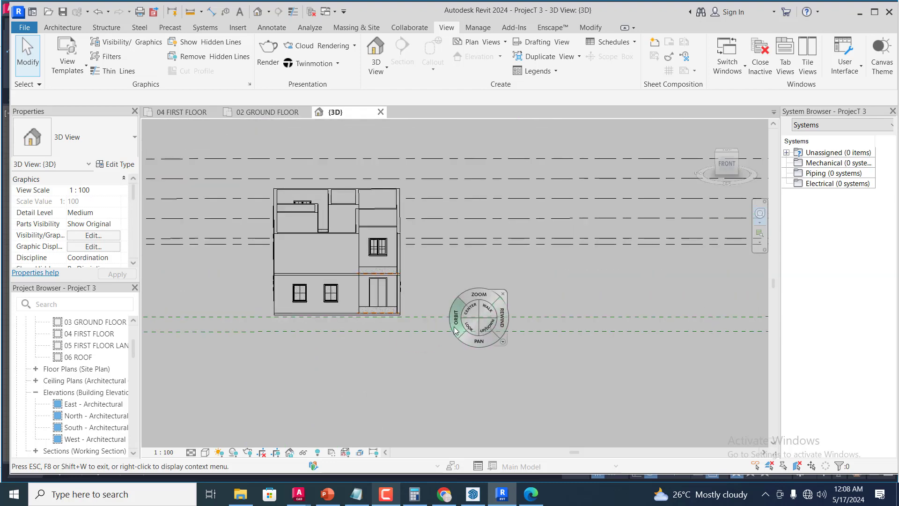
{"action": "left_click_drag", "start_coordinate": [462, 330], "coordinate": [487, 351]}
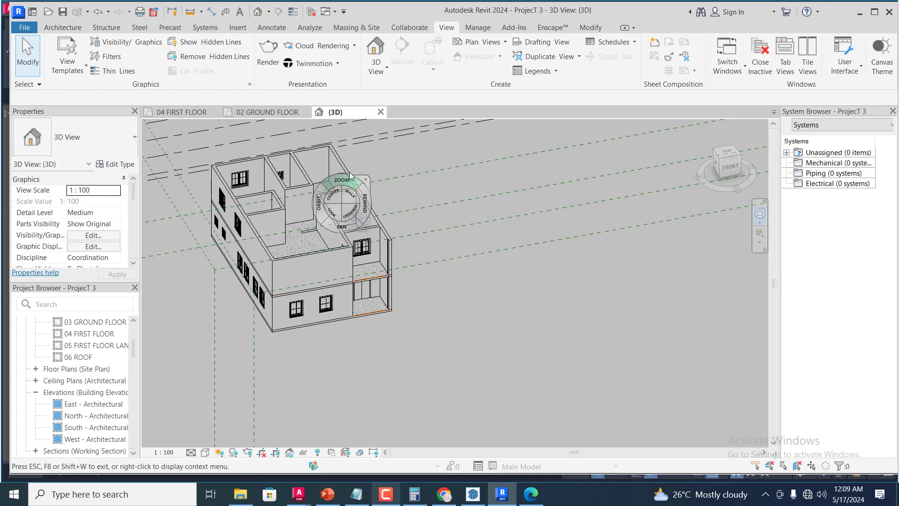
- Return to the 04 FIRST FLOOR plan, dismiss the navigation wheel and review the openings in the southern rooms
{"action": "left_click", "coordinate": [187, 113]}
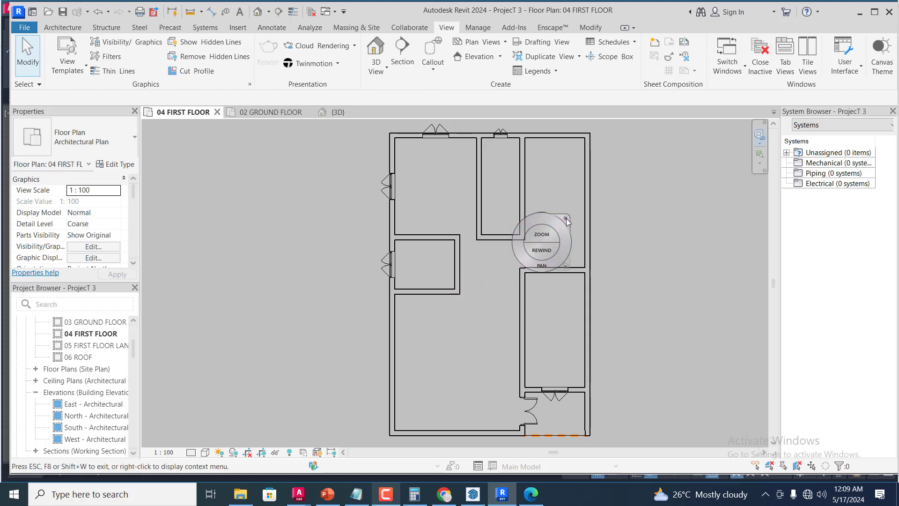
{"action": "left_click", "coordinate": [565, 218]}
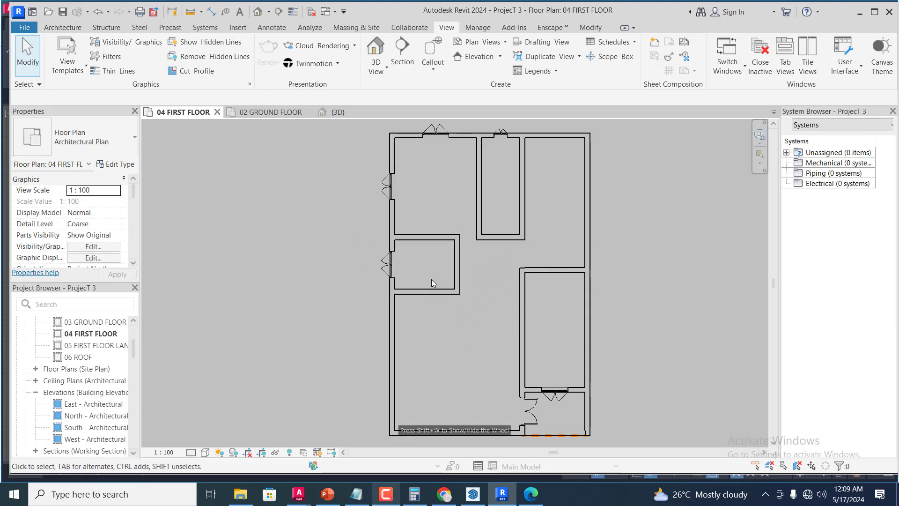
{"action": "scroll", "coordinate": [431, 279], "scroll_direction": "down", "scroll_amount": 2}
{"action": "scroll", "coordinate": [507, 330], "scroll_direction": "up", "scroll_amount": 2}
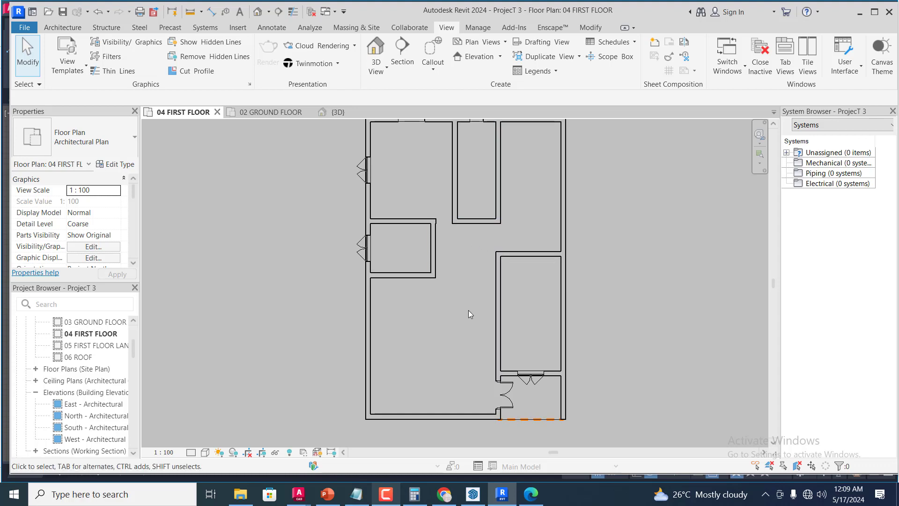
{"action": "scroll", "coordinate": [468, 310], "scroll_direction": "down", "scroll_amount": 1}
{"action": "scroll", "coordinate": [481, 330], "scroll_direction": "up", "scroll_amount": 1}
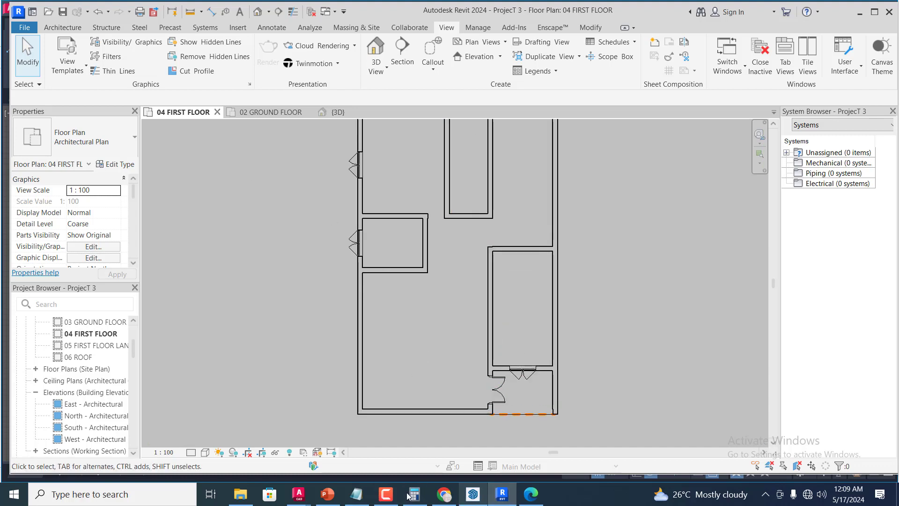
- Check the first floor openings in the AutoCAD drawing engr ugo dxf.dxf and return to the Revit first floor plan
{"action": "mouse_move", "coordinate": [310, 493]}
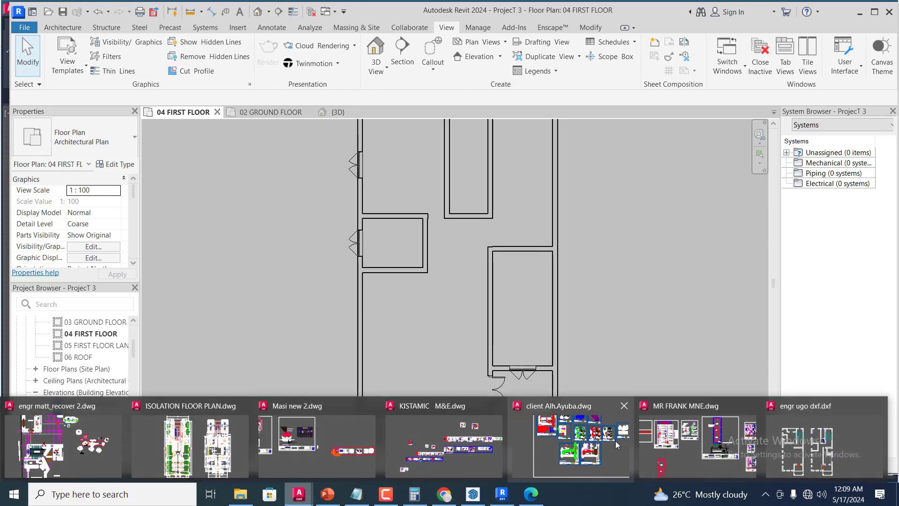
{"action": "left_click", "coordinate": [784, 442]}
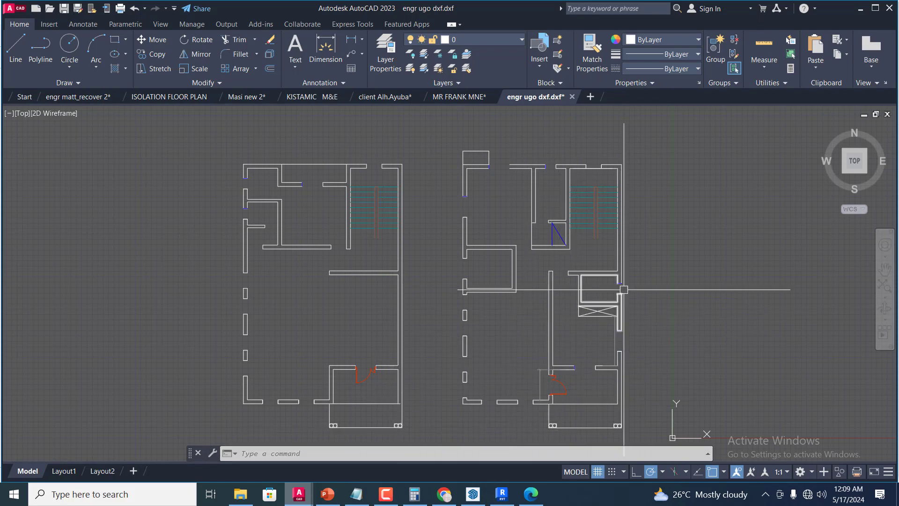
{"action": "left_click", "coordinate": [500, 494]}
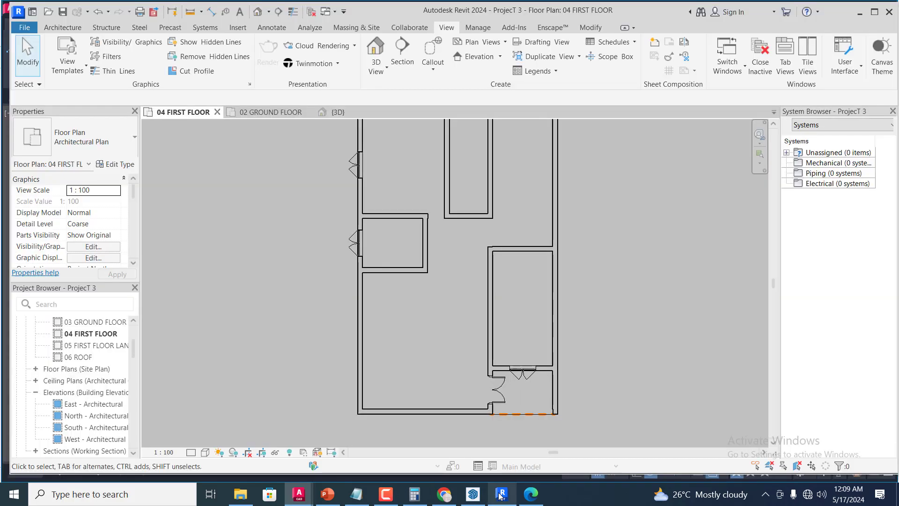